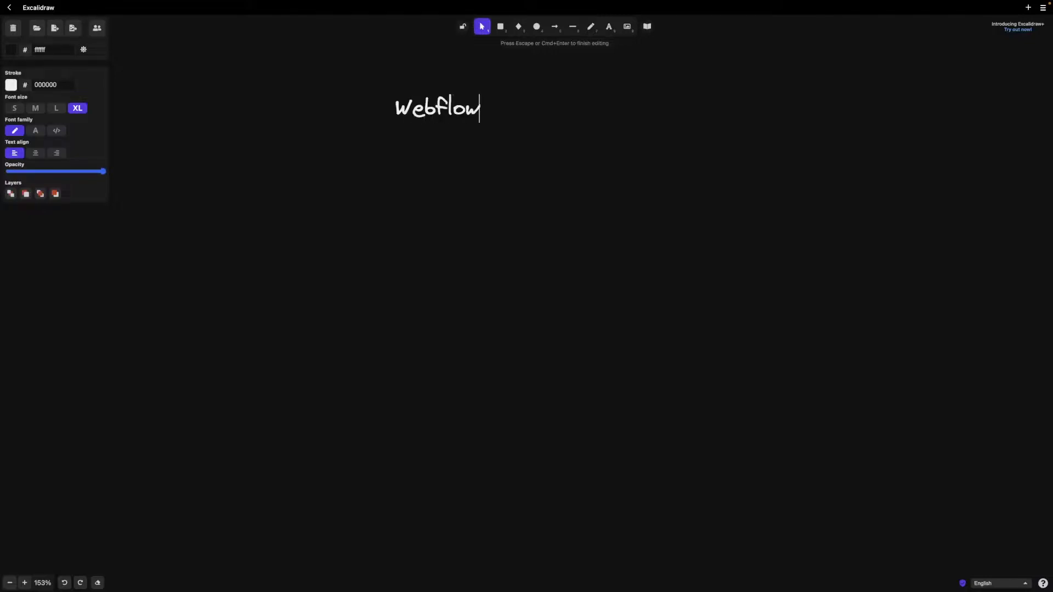
Step: Finish the "Webflow Includes:" title, duplicate it below at font size L, and reword the copy as "- Memberships"
click(418, 180)
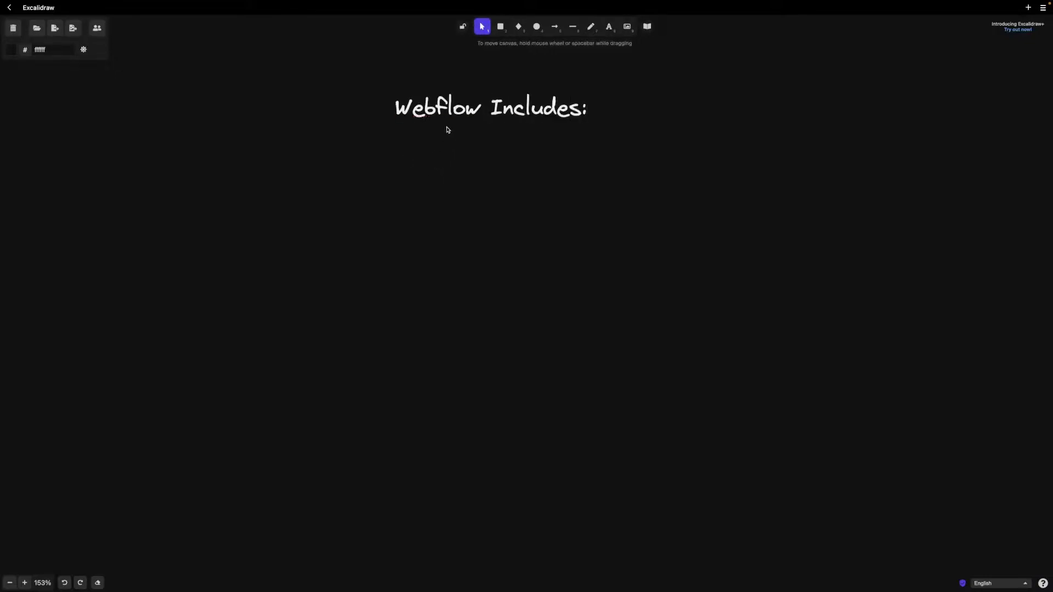
alt+drag(447, 112, 447, 163)
click(56, 108)
key(Return)
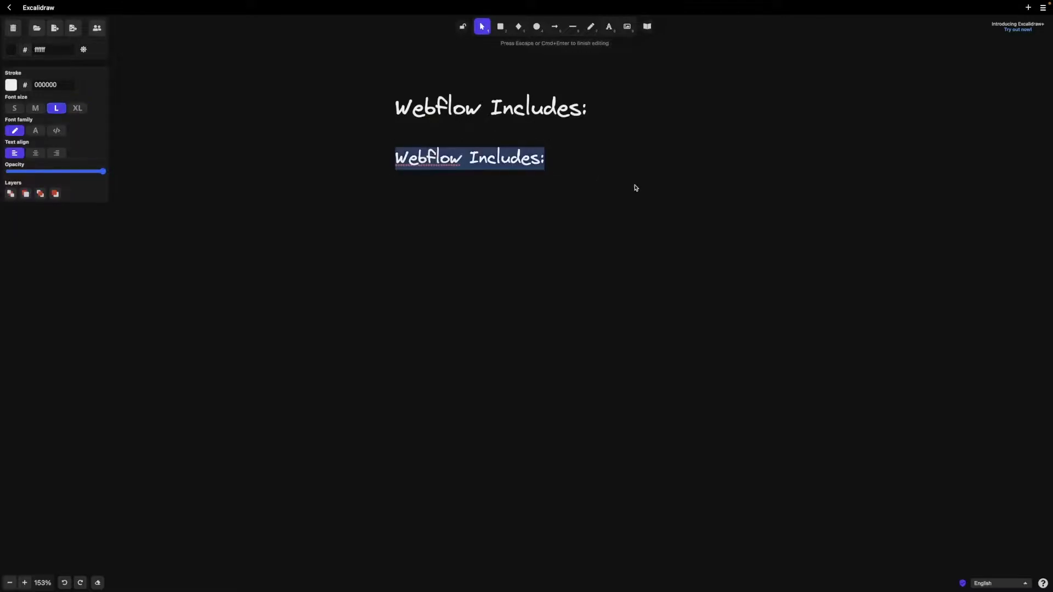
text(- Memberships)
key(Return)
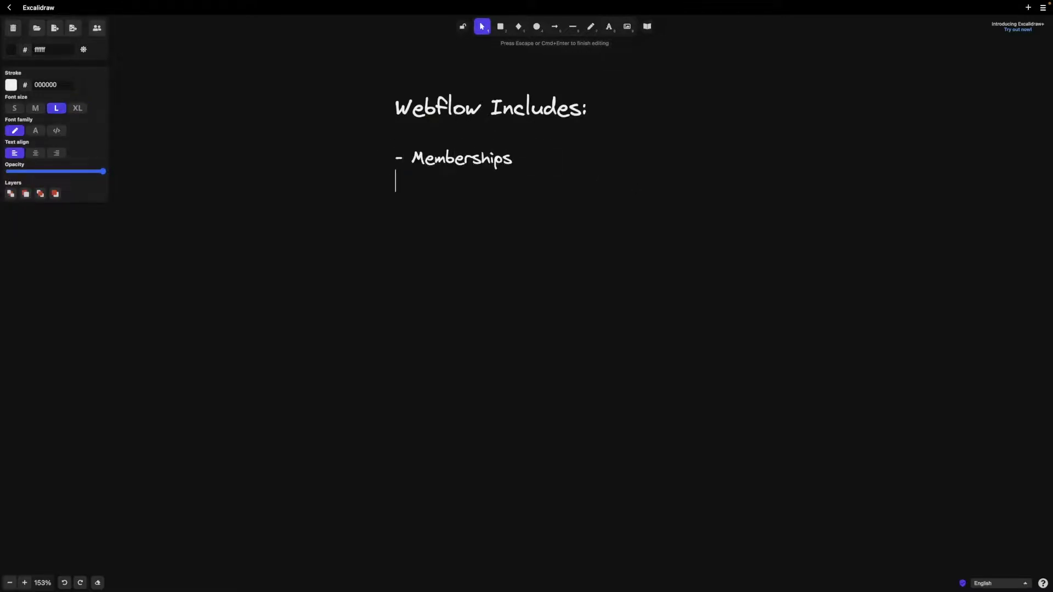
Step: Add the list lines "- CMS", "- Logical Workflows" and "- E-commerce" below Memberships
text(- CMS)
key(Return)
text(- Logical Workflows)
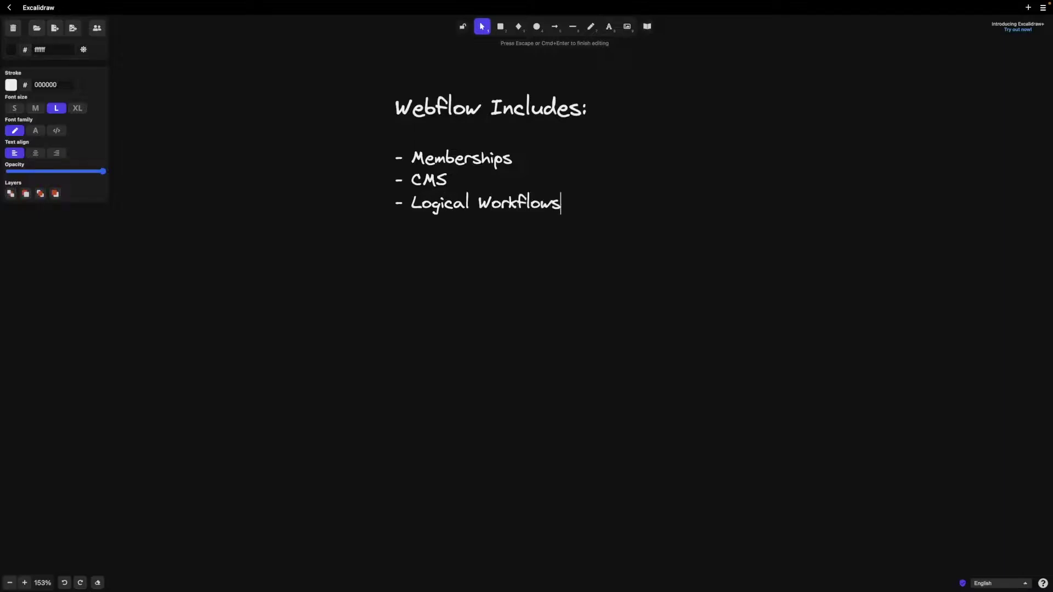
key(Return)
text(- E-commerce)
key(Return)
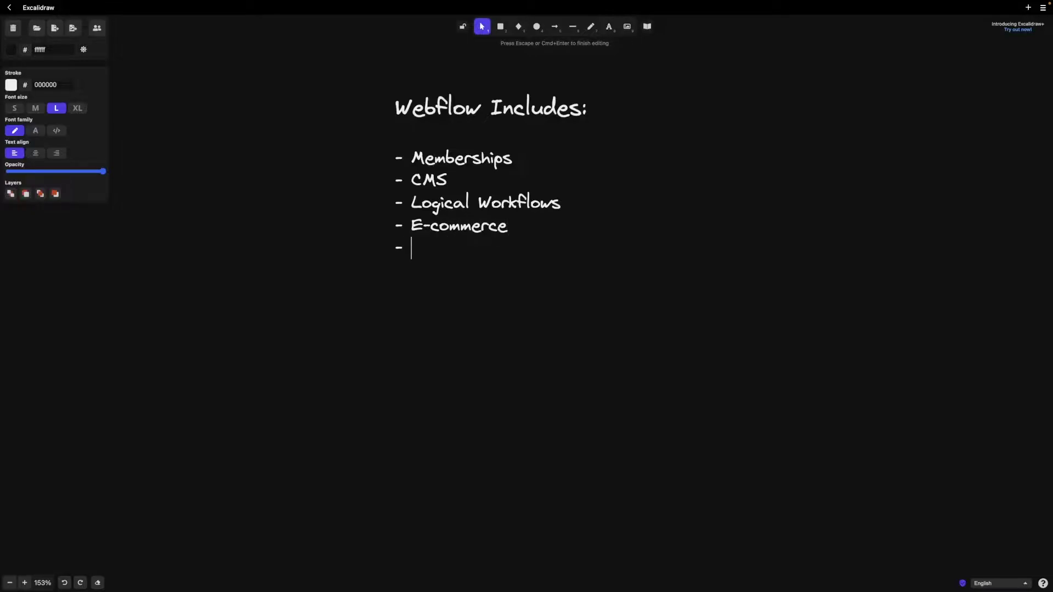
Step: Complete the list with the lines "- Hosting", "- Automated SEO" and "- and more!"
text(- Hosting)
key(Return)
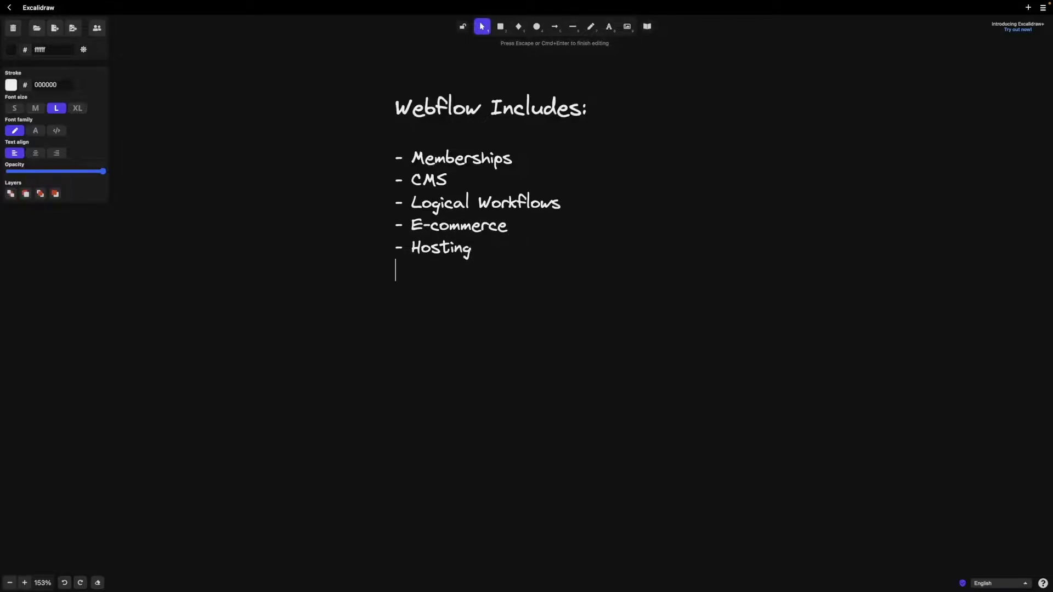
text(- Automated SEO)
key(Return)
text(-)
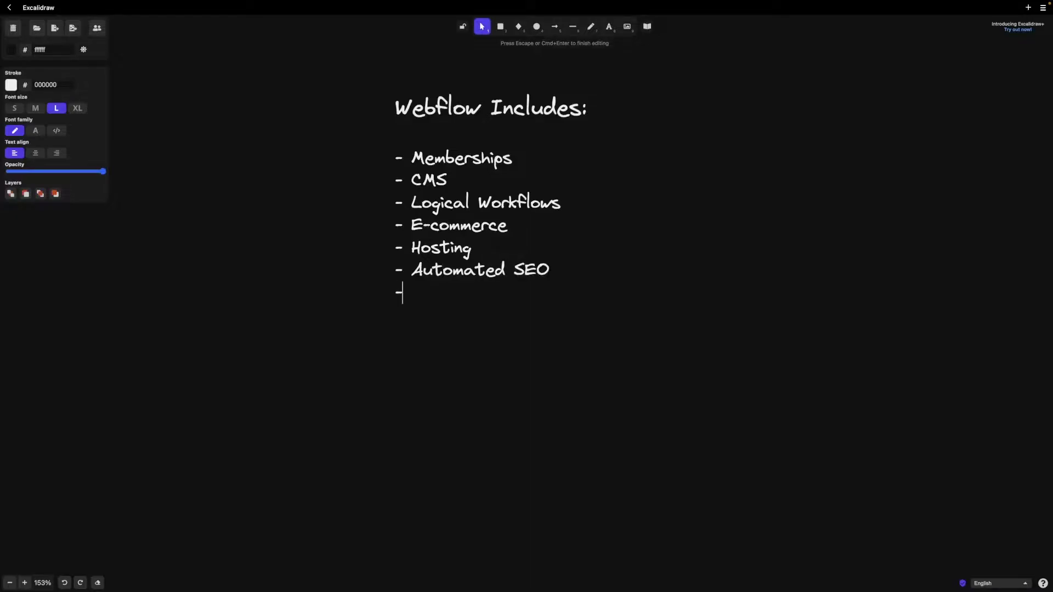
text( and more!)
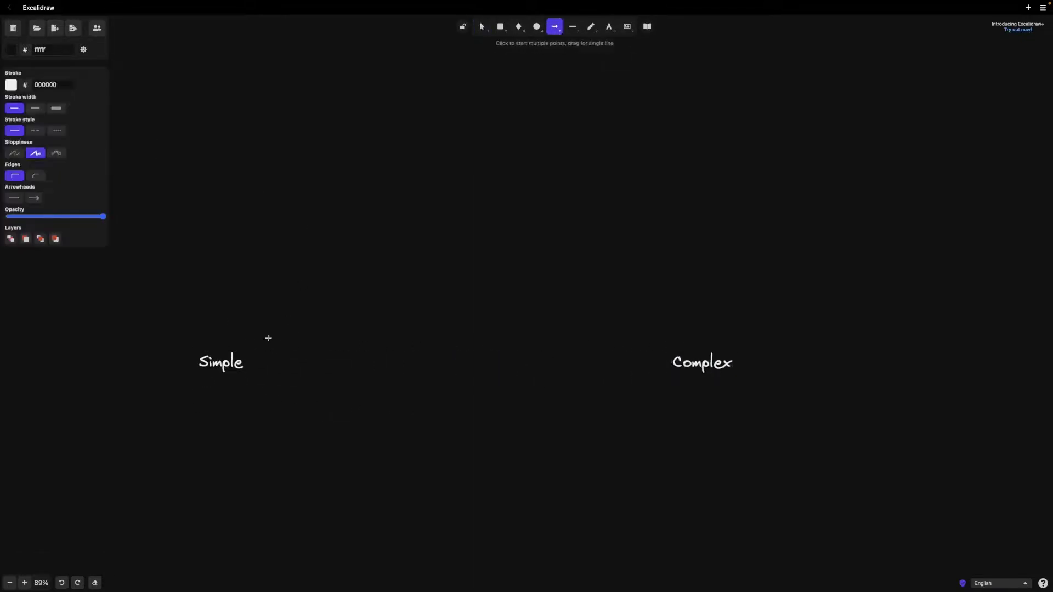
Step: Draw a horizontal arrow running from above Simple to above Complex, and add the text "Squarespace" above its start
drag(198, 326, 734, 326)
double_click(198, 258)
text(Squarespace)
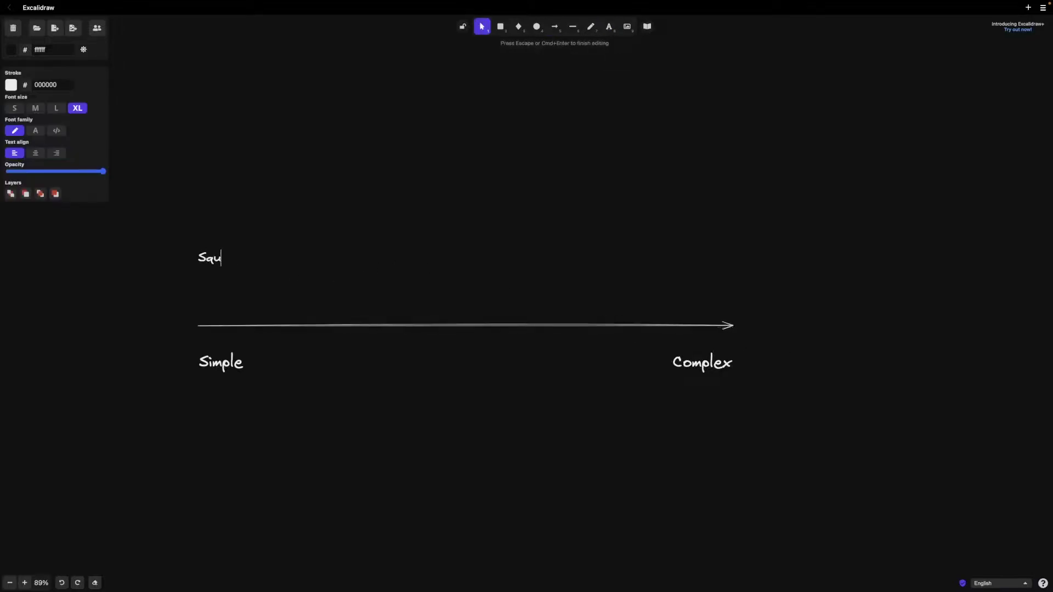
key(Escape)
drag(245, 261, 187, 201)
Step: Stack the labels "Wix" and "Weebly" above Squarespace at the Simple end of the arrow
double_click(254, 273)
text(Wix)
key(Escape)
double_click(211, 244)
key(ctrl+a)
text(Weebly)
key(Escape)
key(Return)
key(Escape)
Step: Reword the topmost duplicated Weebly label in the stack as "Shopify"
click(341, 299)
scroll(349, 280, up, 3)
key(Return)
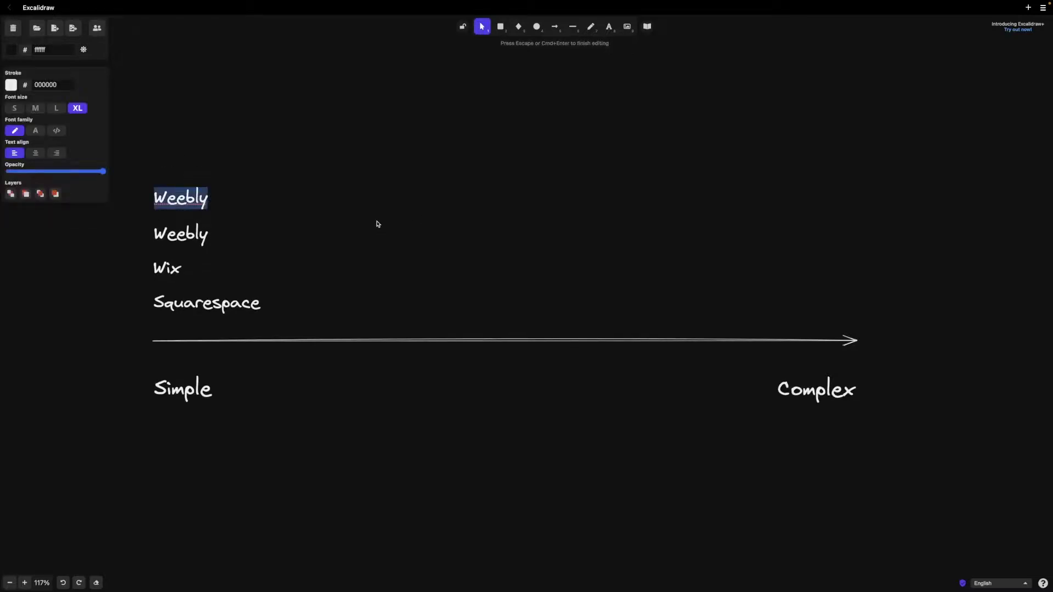
text(Shopify)
key(Escape)
Step: Copy the Squarespace label along the arrow toward Complex and reword the copy as "Webflow"
drag(219, 303, 607, 301)
key(Return)
text(Webflow)
key(Escape)
Step: Add the label "Custom Software" above the arrow's Complex end and "Wordpress" between it and Webflow
key(Return)
key(BackSpace)
text(Custom Software)
key(Escape)
key(Return)
text(Wordpress)
key(Escape)
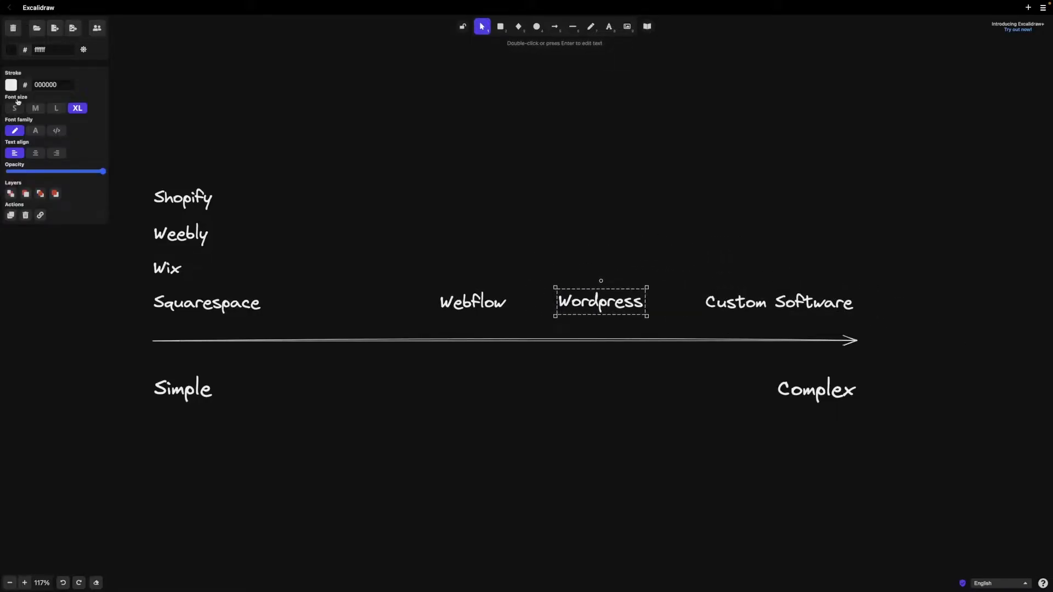
Step: Color the Wordpress and Webflow labels purple
click(11, 85)
click(28, 118)
click(473, 302)
click(11, 85)
click(29, 117)
Step: Color the Shopify, Weebly, Wix and Squarespace labels red
mouse_move(280, 306)
mouse_down()
mouse_move(253, 294)
mouse_move(144, 182)
mouse_up()
shift+click(192, 303)
click(11, 84)
click(61, 102)
Step: Color the Custom Software label green
click(746, 310)
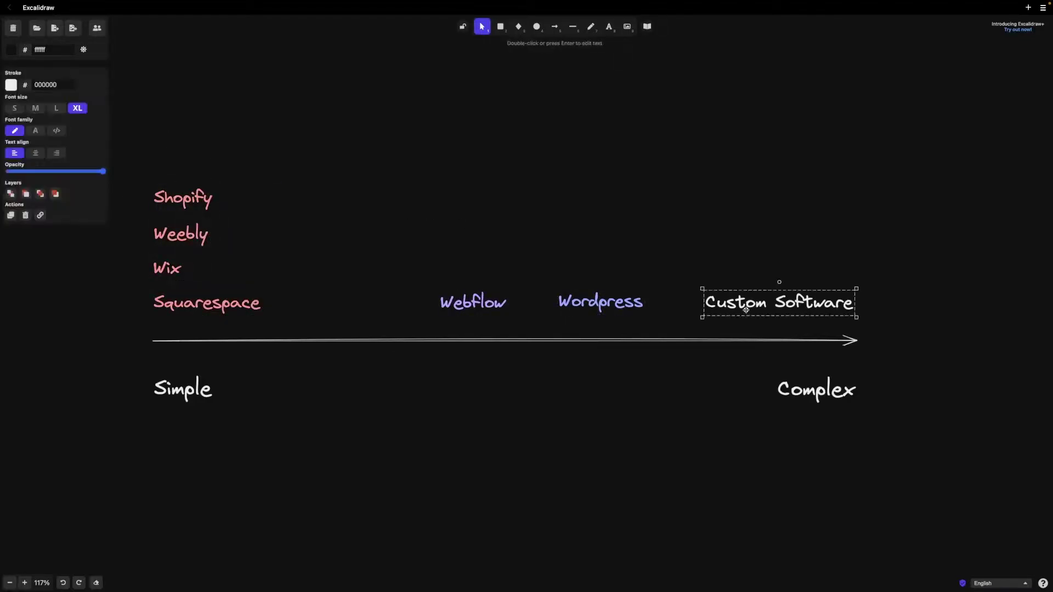
click(11, 84)
click(28, 131)
click(908, 254)
Step: Draw a curved freehand arrow in red (c92a2a) pointing at the Shopify label
key(p)
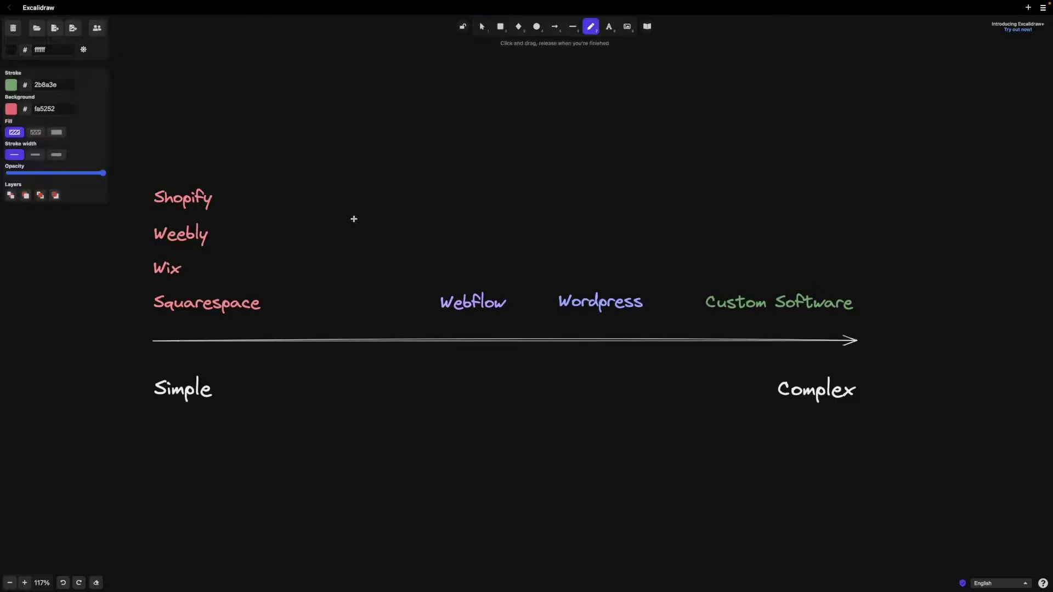
click(11, 84)
click(55, 104)
drag(310, 163, 267, 189)
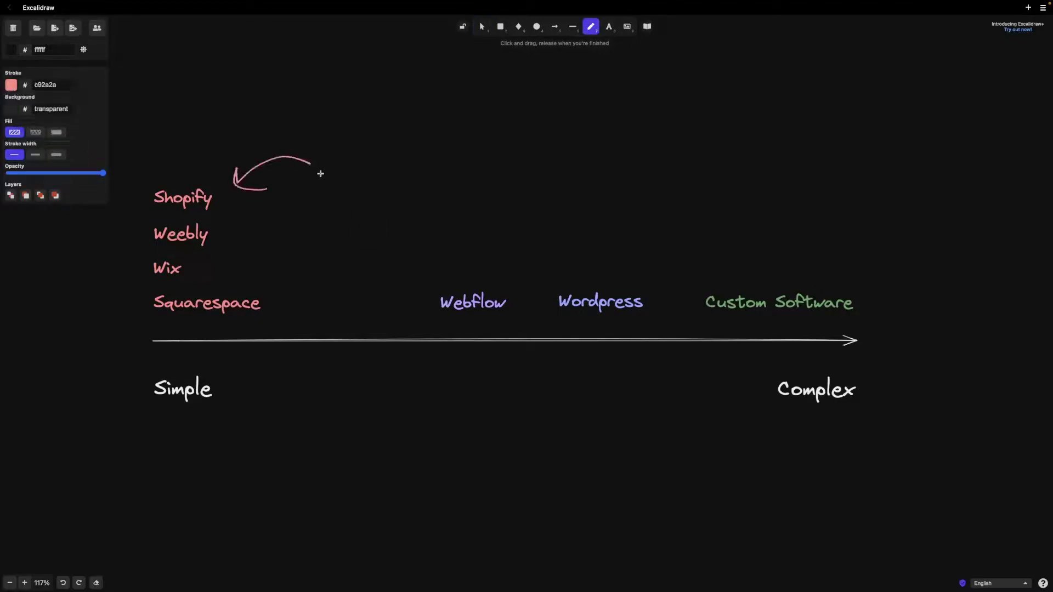
Step: Add the red text "Suck! (mostly weebly)" beside the tail of the red freehand arrow
key(t)
click(330, 169)
text(Suck!)
click(495, 211)
click(253, 184)
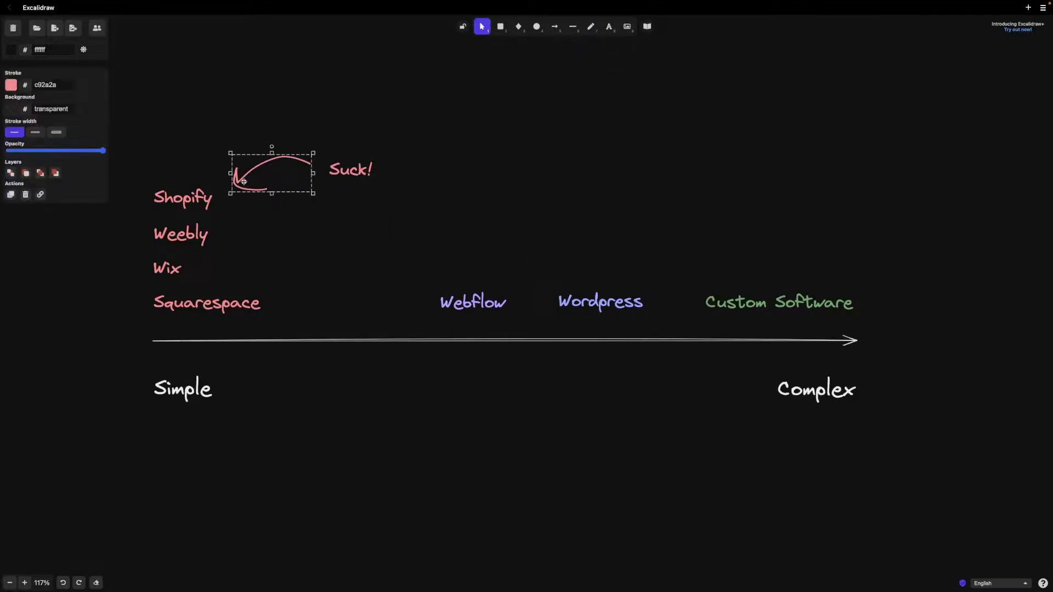
double_click(351, 170)
key(Right)
text((mostly weebly))
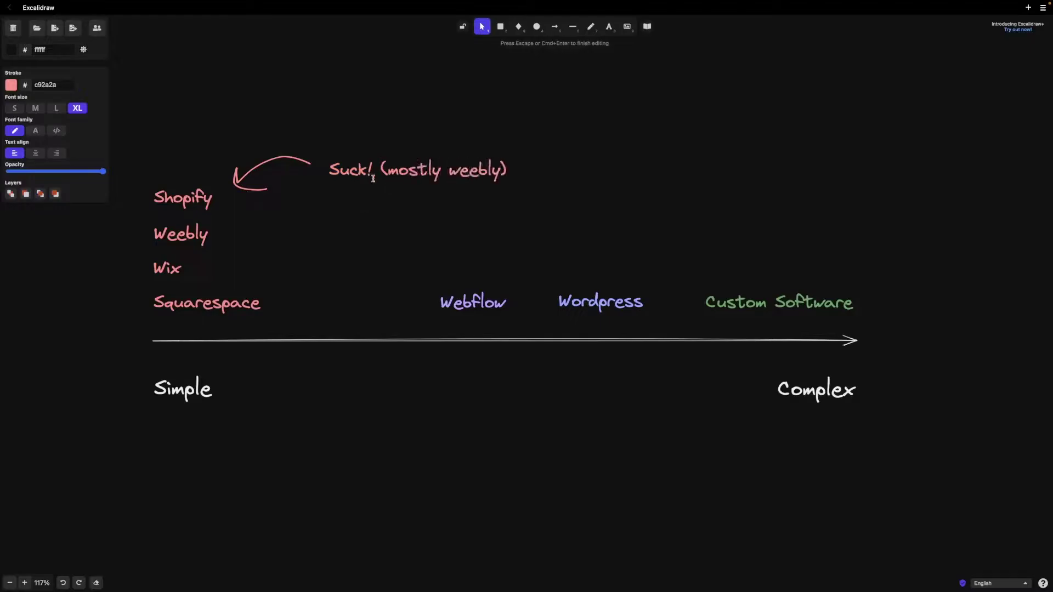
click(387, 262)
Step: Draw a jagged freehand burst around the Webflow label in purple (5f3dc4)
key(p)
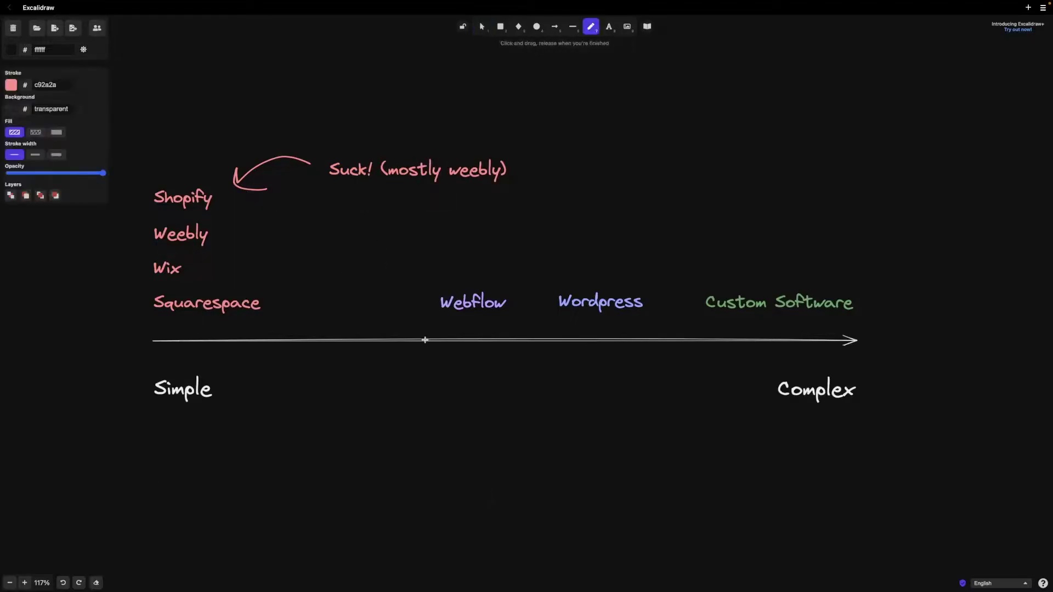
click(11, 84)
click(33, 115)
mouse_move(463, 329)
mouse_down()
mouse_move(475, 284)
mouse_move(464, 329)
mouse_up()
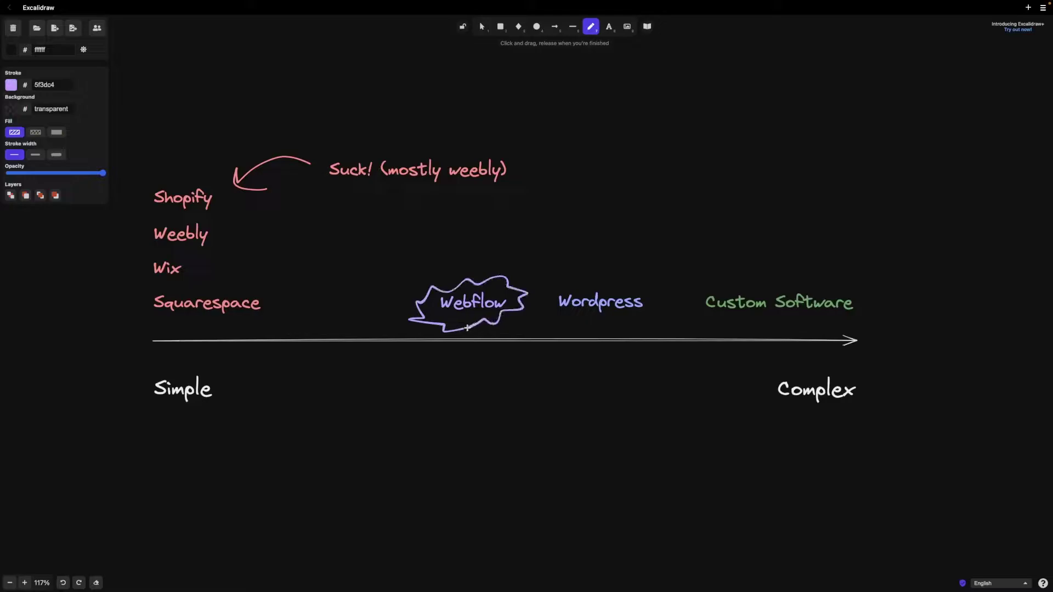
Step: Draw a closed green freehand outline around the Custom Software label
click(11, 84)
click(29, 133)
mouse_move(707, 331)
mouse_down()
mouse_move(700, 300)
mouse_move(856, 324)
mouse_move(707, 331)
mouse_up()
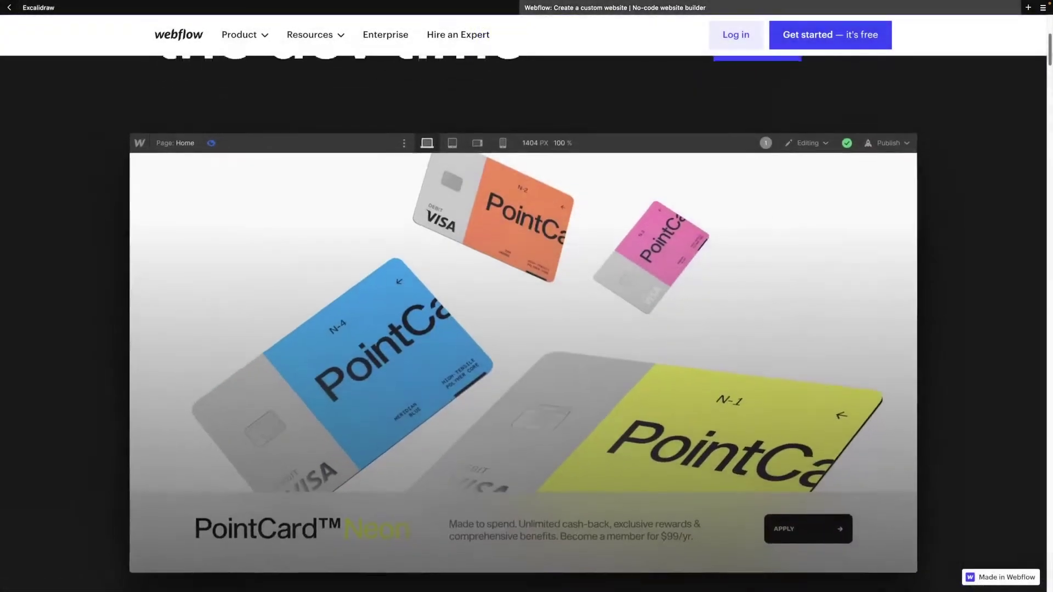
Step: Switch to the Webflow homepage and look through its feature sections and customer website carousel
scroll(523, 324, down, 15)
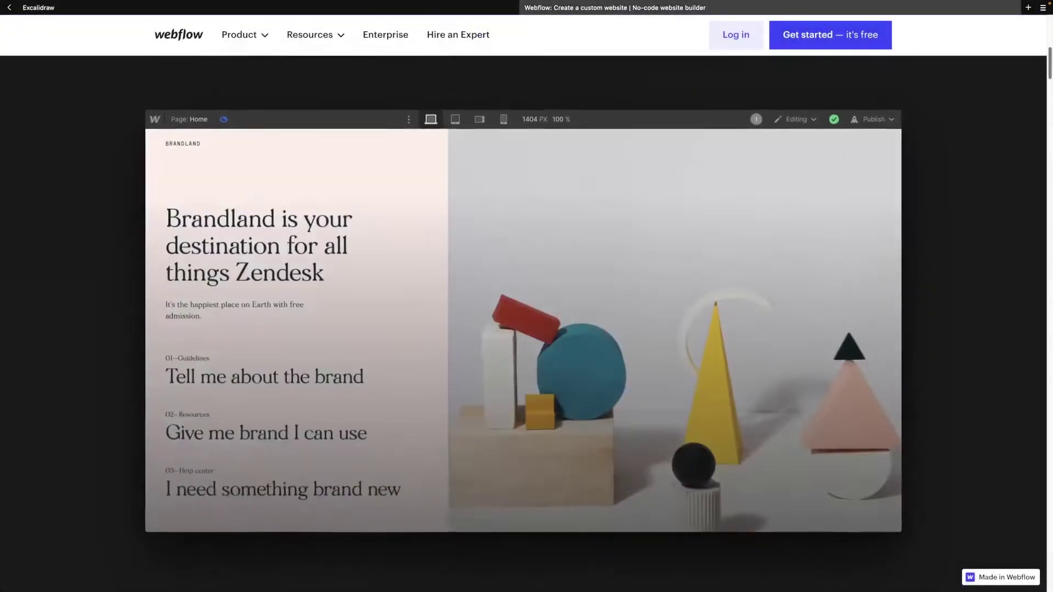
scroll(527, 296, down, 12)
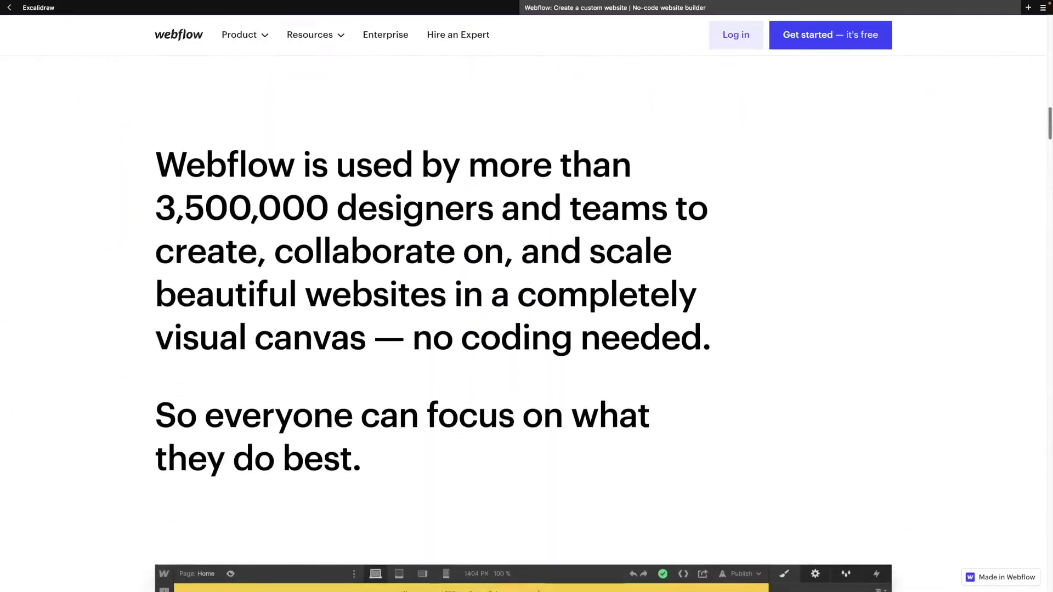
scroll(527, 296, down, 10)
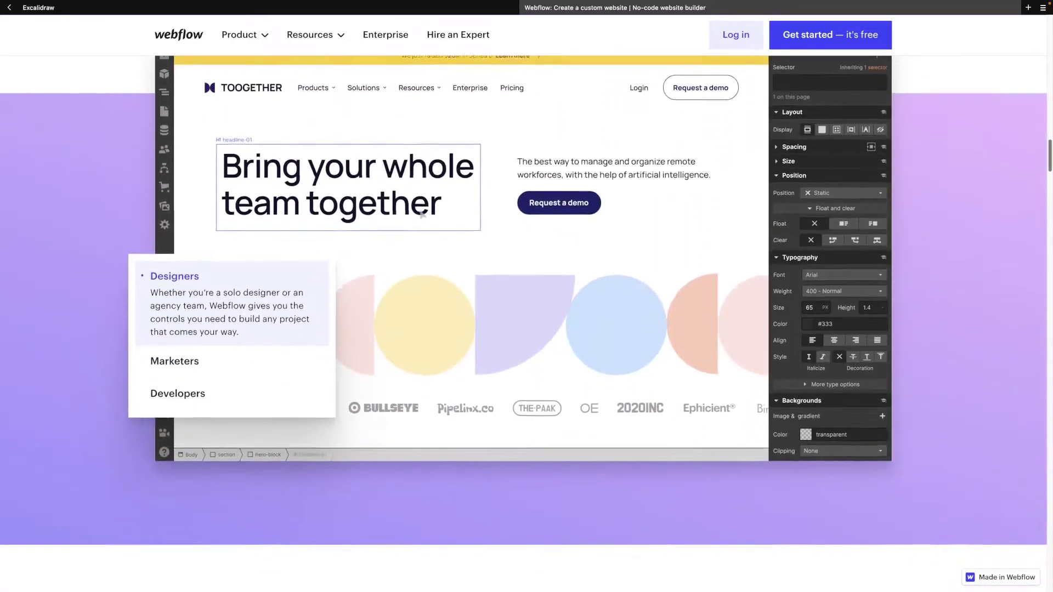
scroll(527, 296, down, 8)
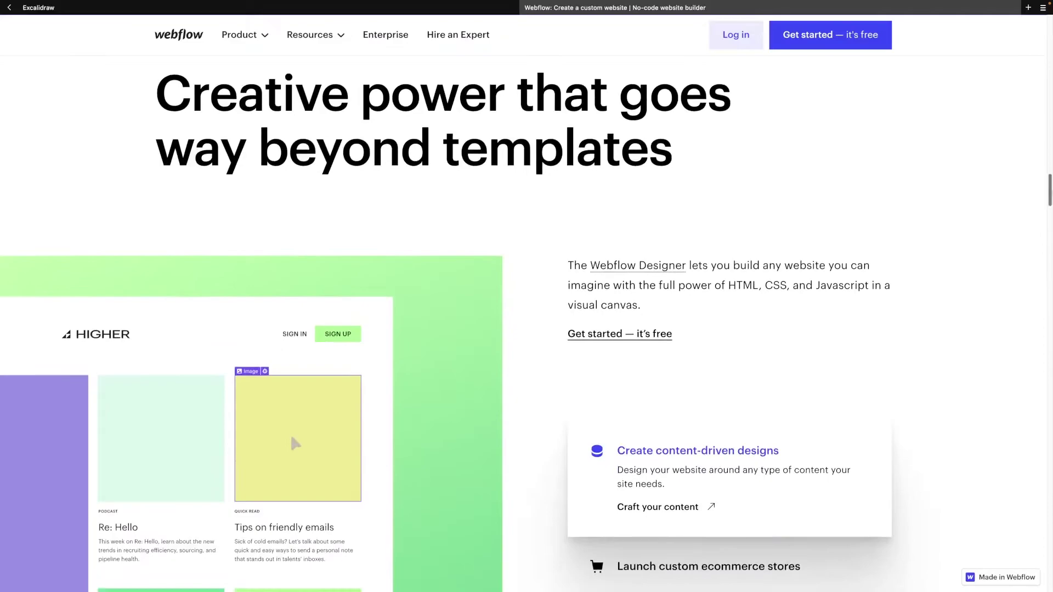
scroll(914, 518, down, 13)
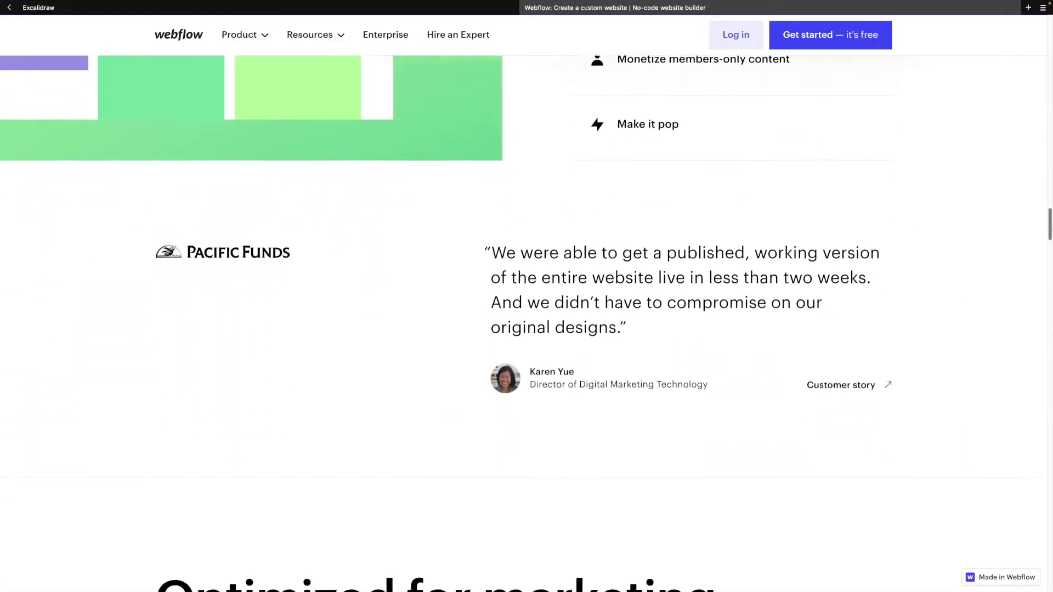
scroll(526, 329, down, 1)
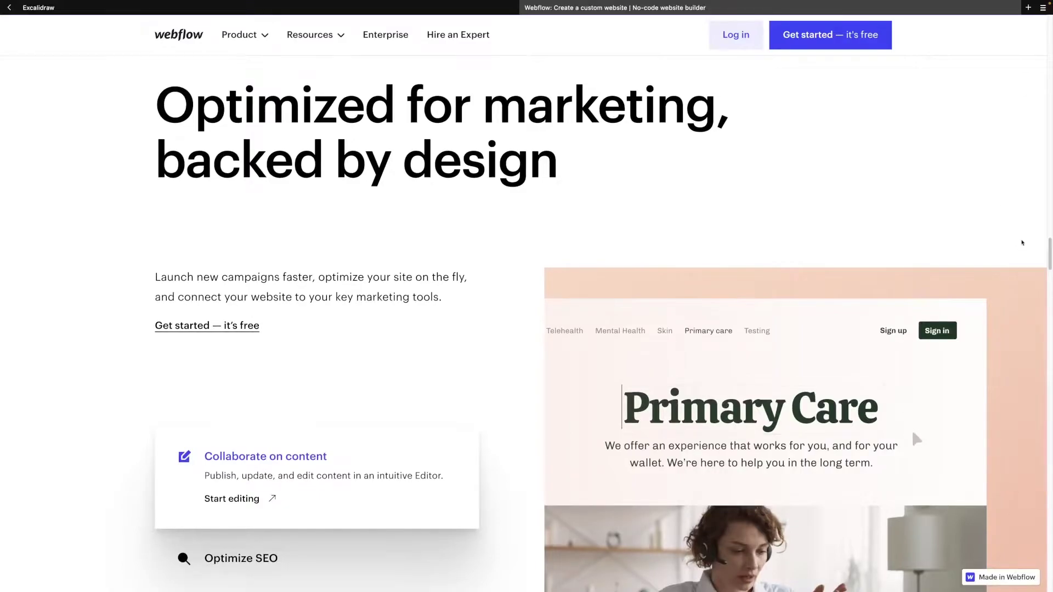
drag(1049, 242, 1051, 344)
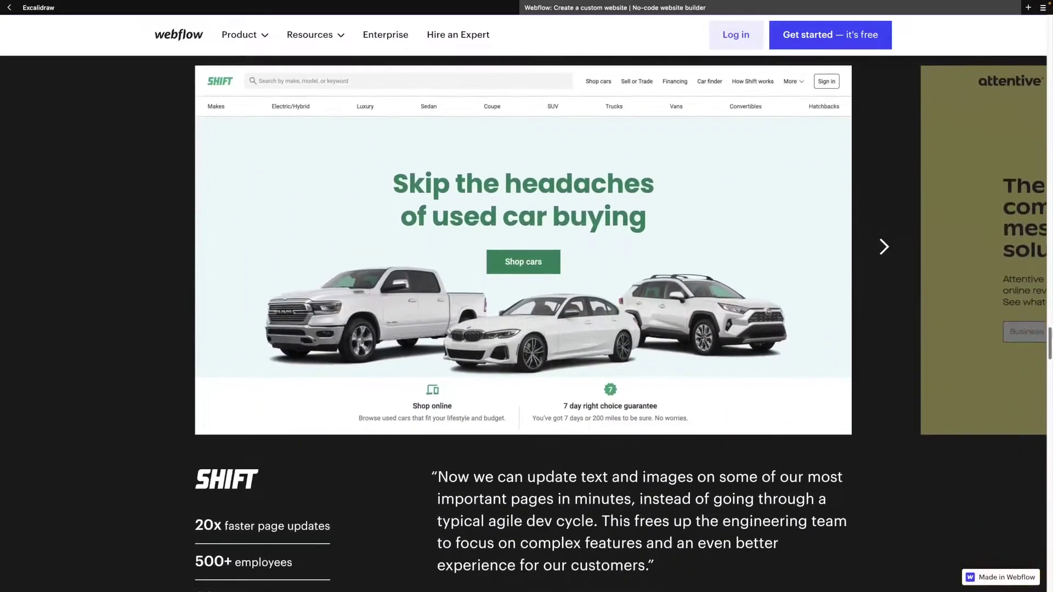
click(884, 249)
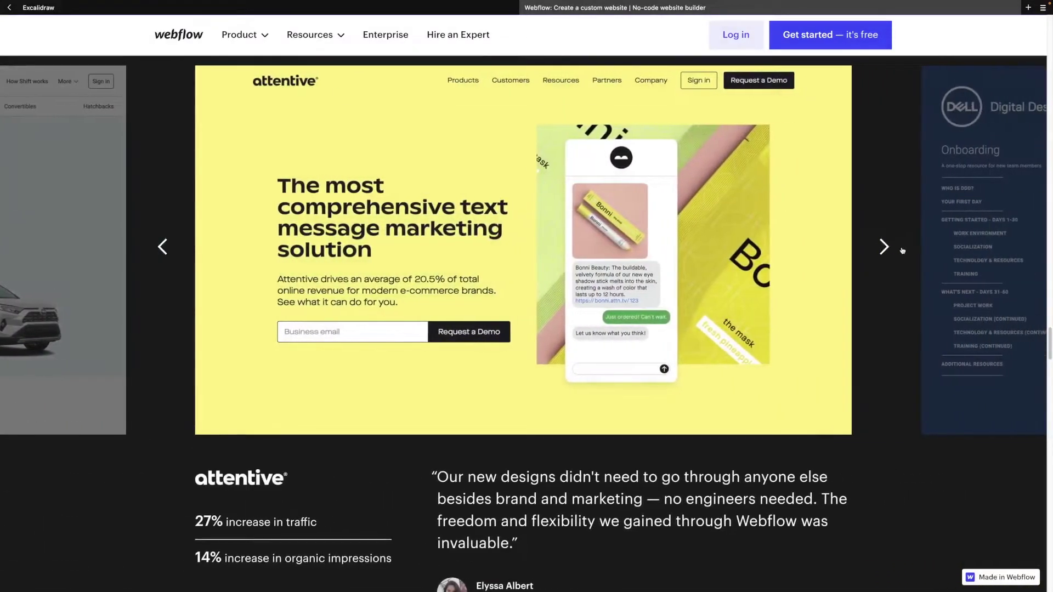
click(901, 250)
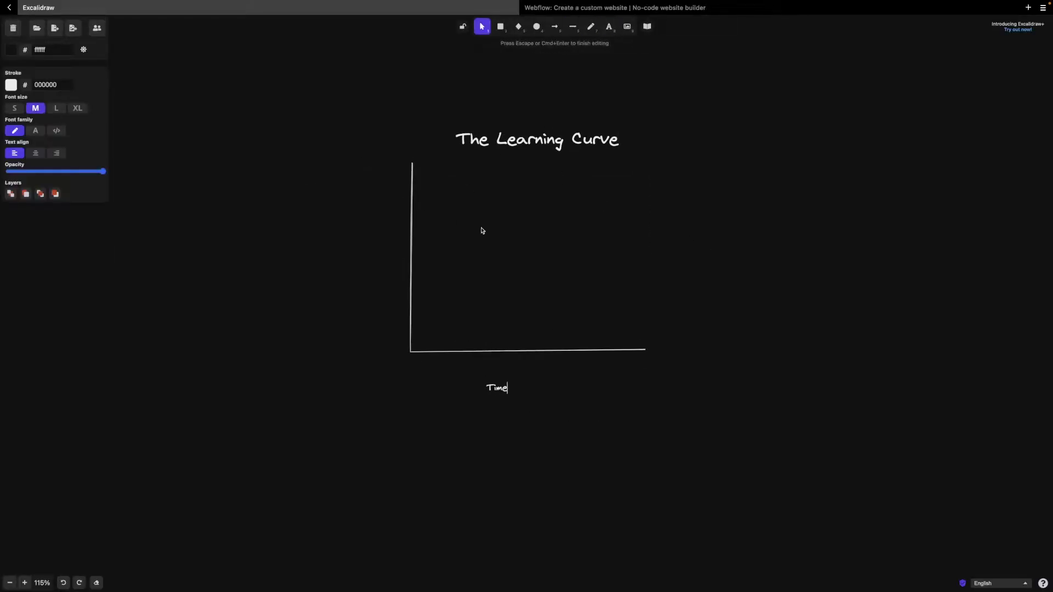
Step: Center the Time label under the horizontal axis at size L, and place the label "Experience" beside the vertical axis
drag(497, 388, 524, 371)
click(56, 108)
double_click(279, 245)
text(Experience)
key(Escape)
drag(312, 253, 345, 257)
click(472, 317)
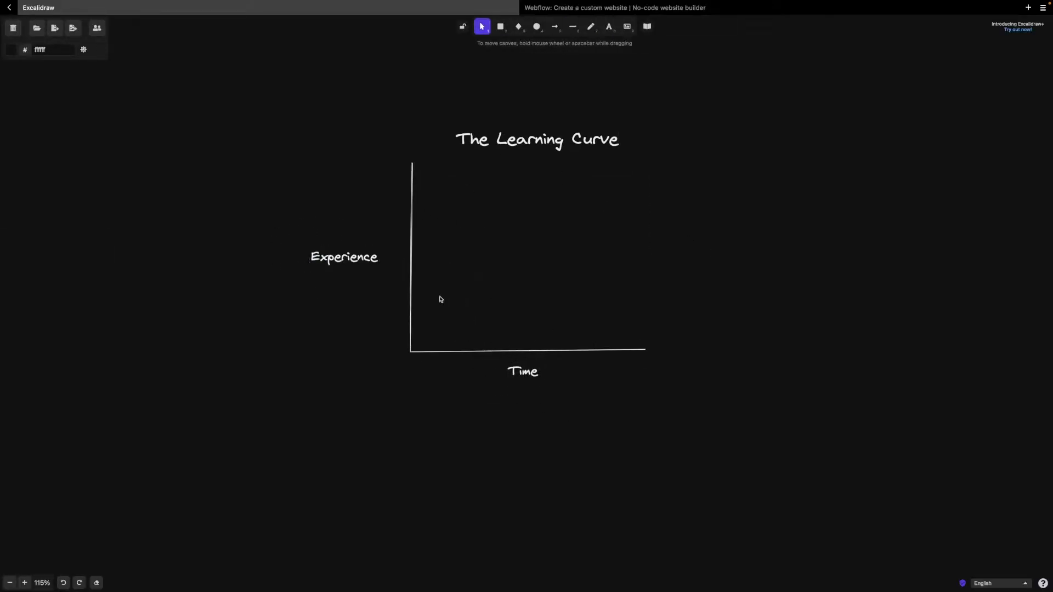
Step: Draw a purple curve from the axes' origin that rises quickly and levels off toward the end of the time axis
key(l)
click(11, 85)
click(27, 117)
click(411, 352)
click(458, 292)
double_click(642, 225)
Step: Keep the first curve purple and draw a red curve from the origin that starts shallow and climbs steeply past it
click(11, 85)
click(59, 102)
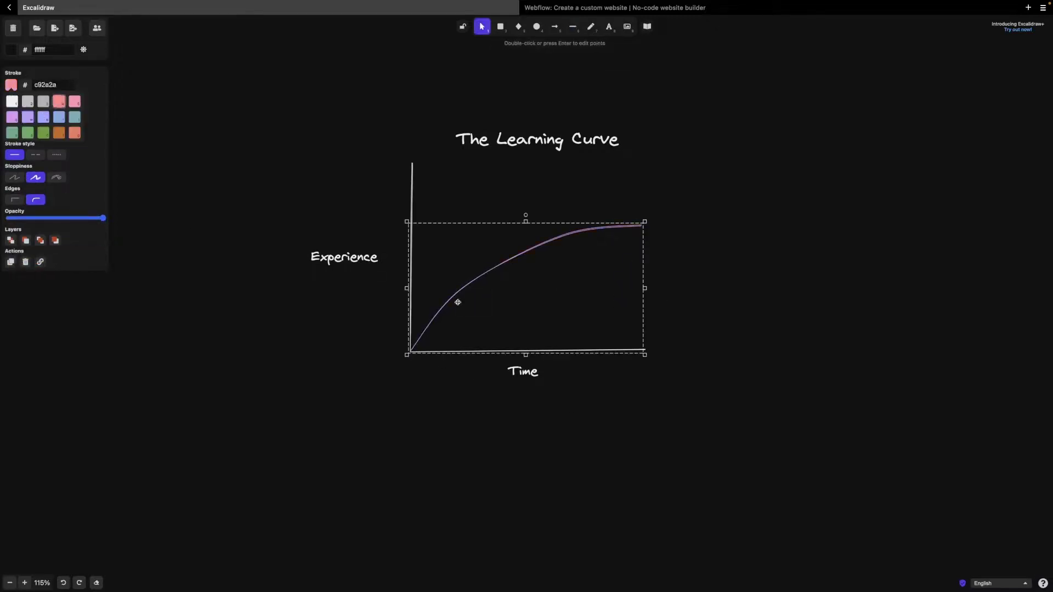
key(super+z)
key(l)
click(411, 352)
click(540, 284)
click(569, 255)
double_click(632, 159)
click(736, 315)
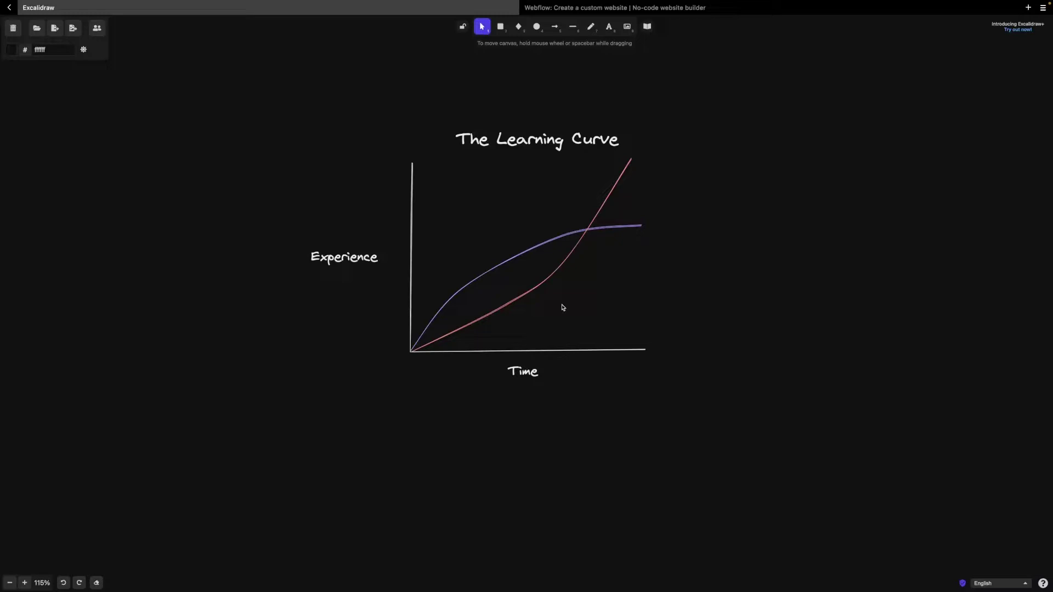
Step: Label the upper end of the red curve "Software Dev"
key(t)
click(643, 152)
text(Software Dev)
key(Escape)
Step: Add the label "Webflow" at the end of the purple curve and color it purple
double_click(650, 227)
text(Webflow)
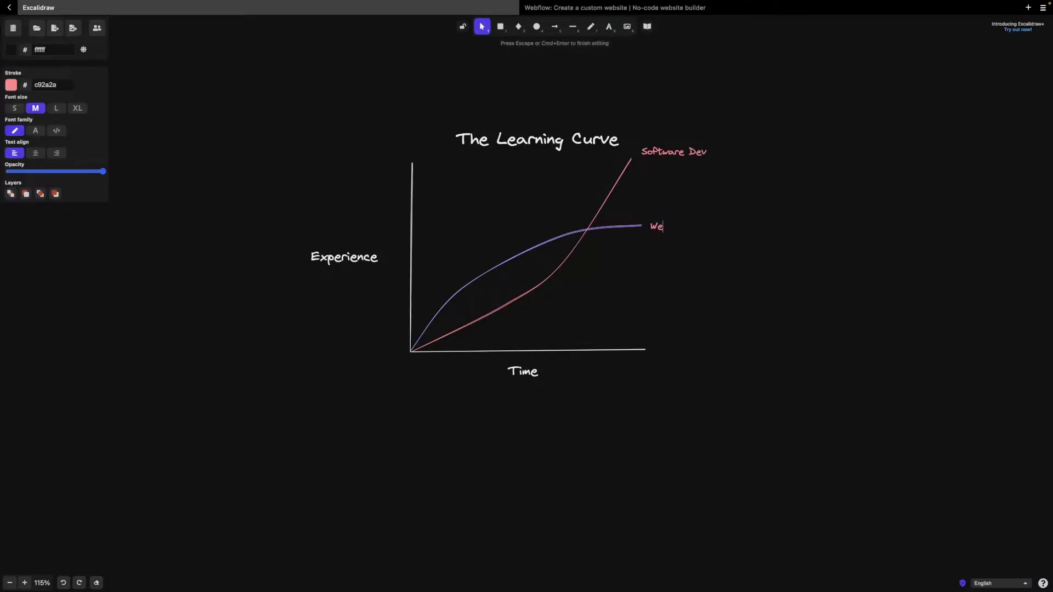
key(Escape)
click(23, 117)
key(Escape)
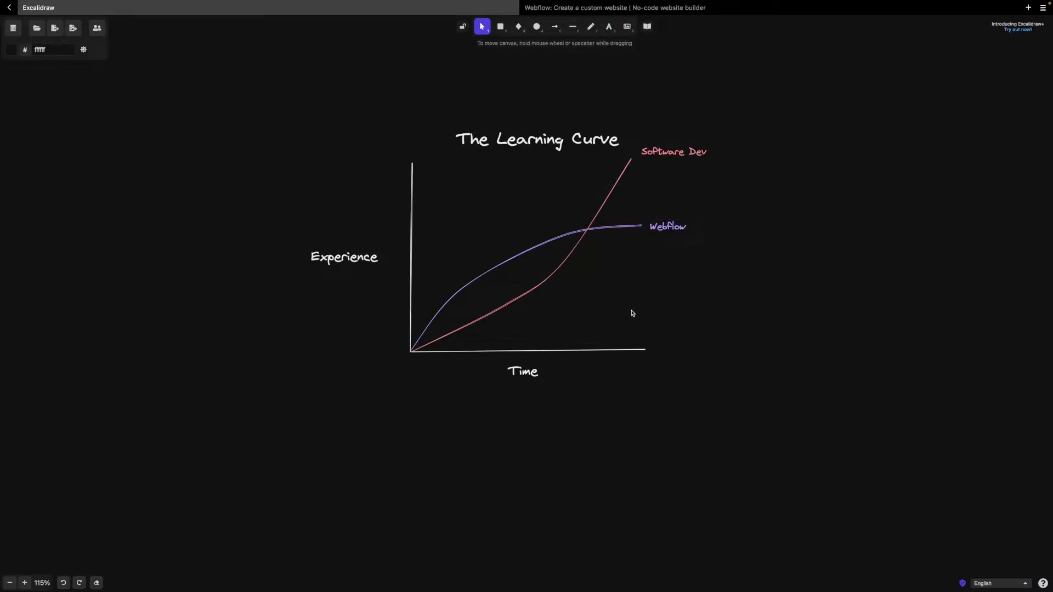
Step: Draw a white freehand arrow along the top of the purple curve and a white loop around the area between both curves
key(x)
click(6, 86)
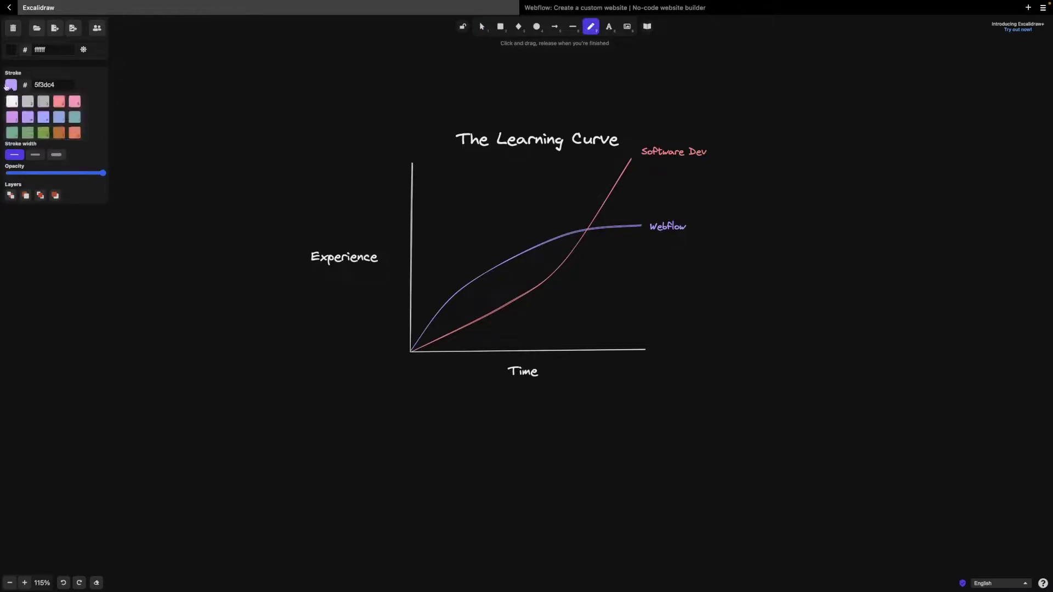
click(14, 104)
mouse_move(415, 335)
mouse_down()
mouse_move(459, 262)
mouse_move(569, 223)
mouse_up()
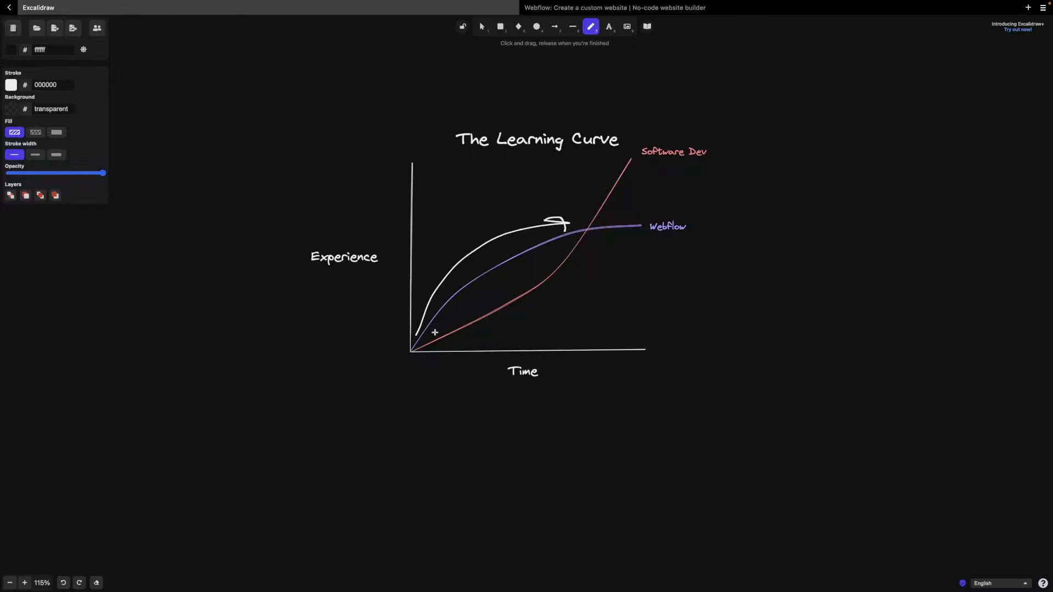
mouse_move(442, 328)
mouse_down()
mouse_move(444, 303)
mouse_move(573, 226)
mouse_move(459, 318)
mouse_up()
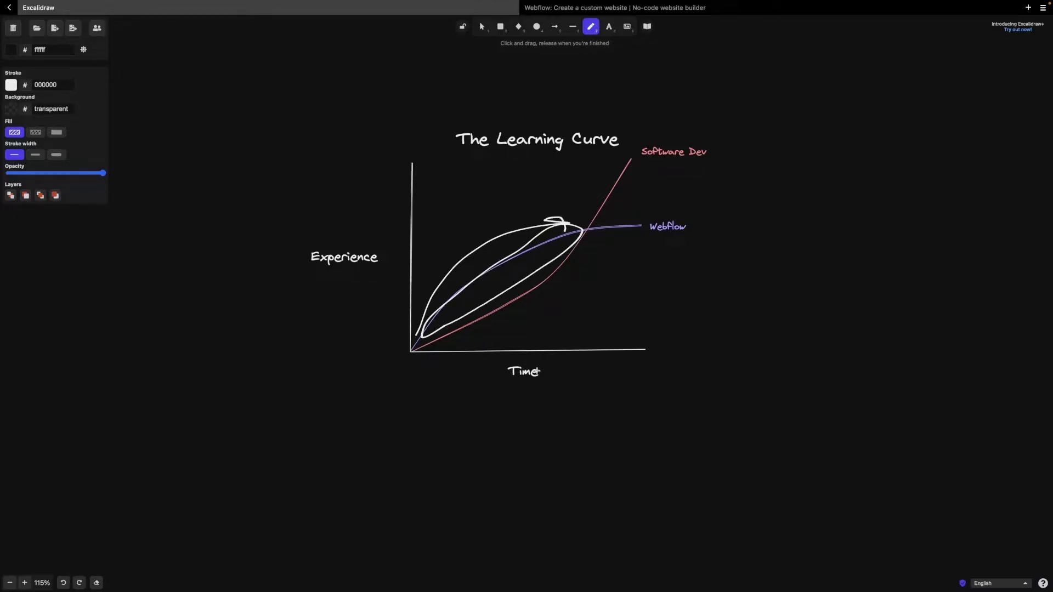
Step: Undo the white freehand arrow and the loop drawn over the two curves
key(ctrl+z)
key(ctrl+z)
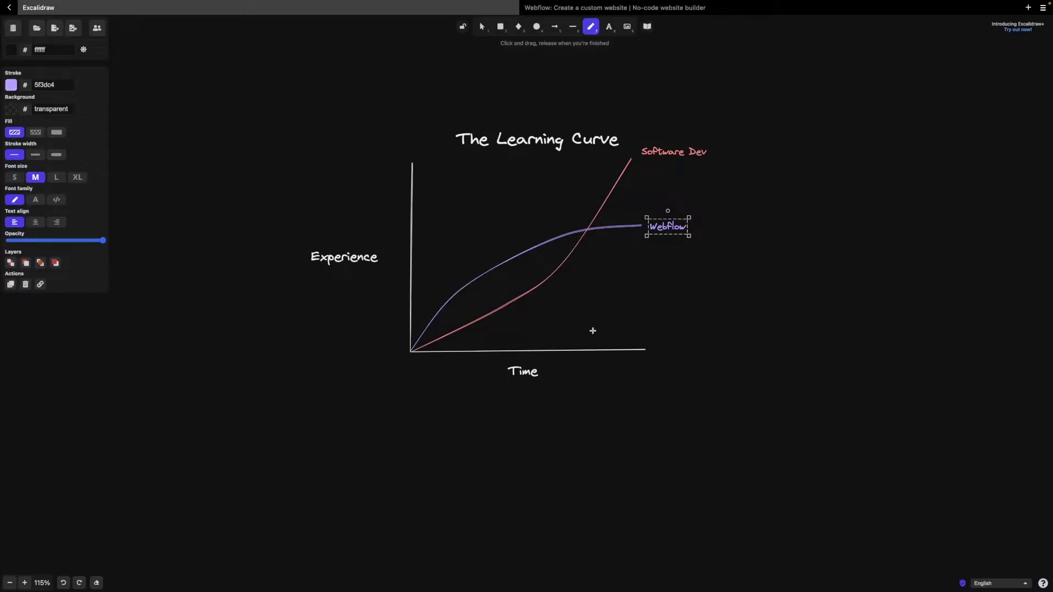
click(592, 331)
key(ctrl+z)
Step: Draw a white freehand stroke beneath the red curve from the origin up to the crossing and undo it
drag(422, 350, 449, 340)
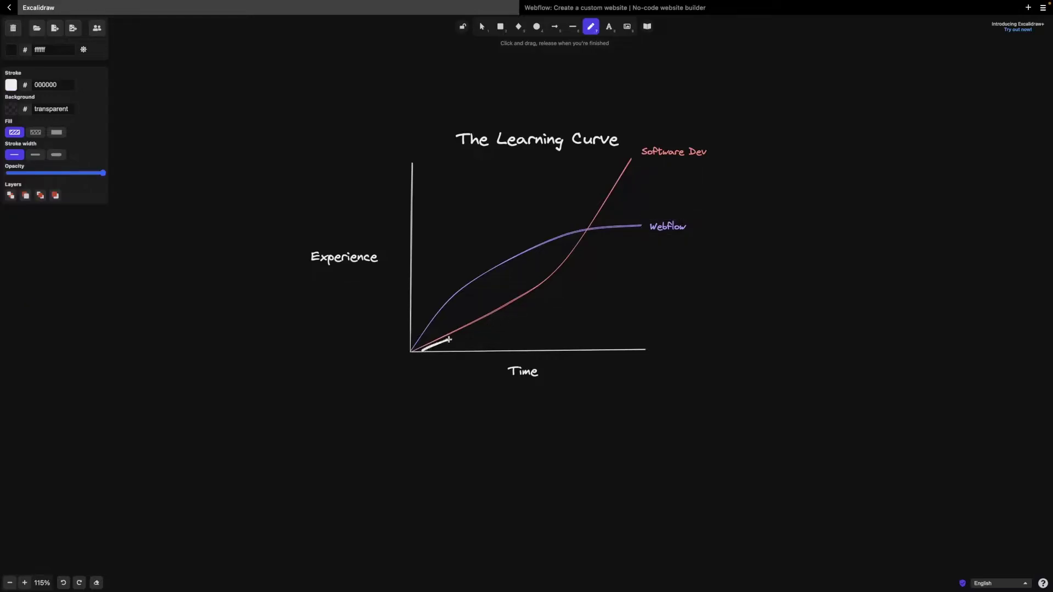
drag(521, 306, 598, 236)
key(ctrl+z)
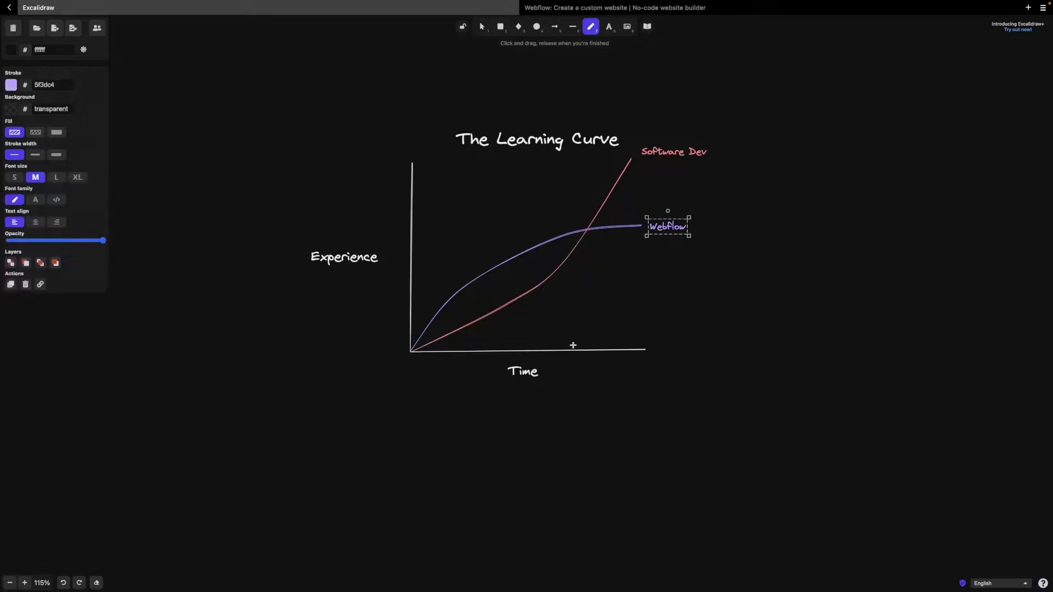
Step: Circle the crossing of the Webflow and Software Dev curves with a small white freehand loop
drag(585, 226, 598, 237)
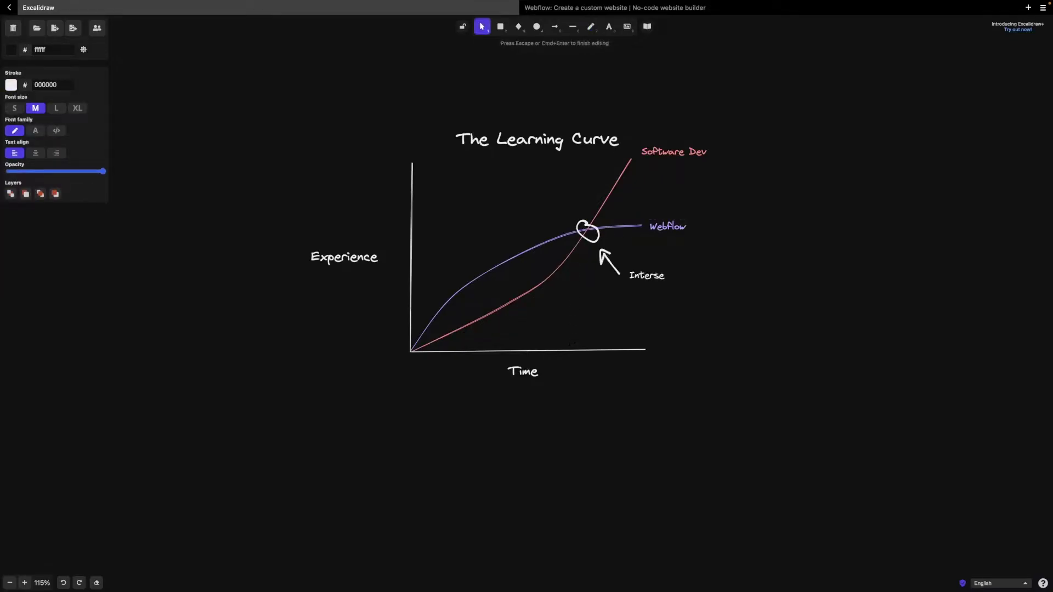
key(ctrl+z)
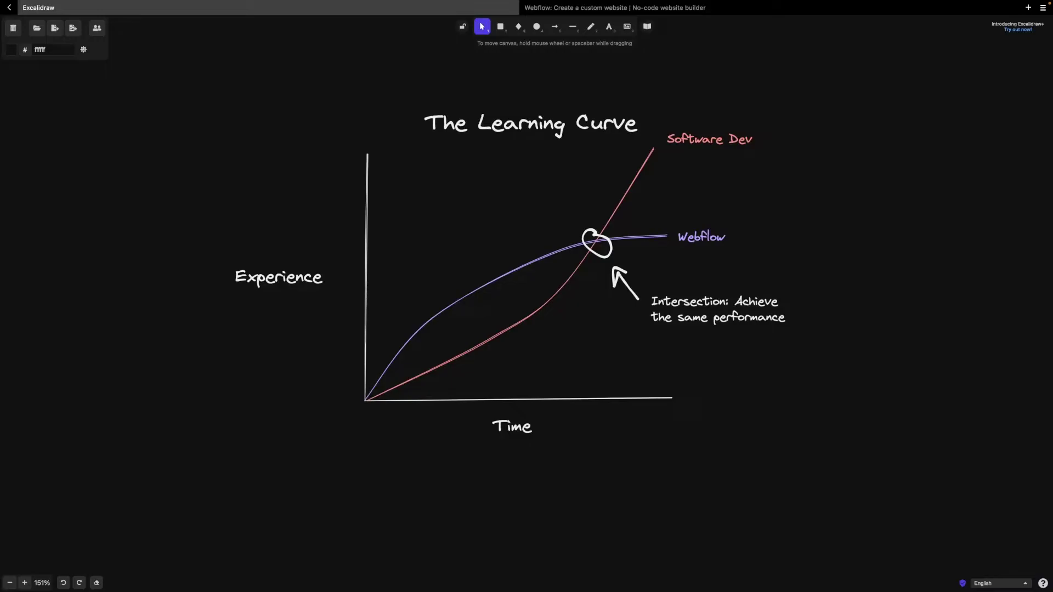
Step: Delete the entire learning curve chart, including its labels and annotations, from the canvas
drag(814, 490, 208, 114)
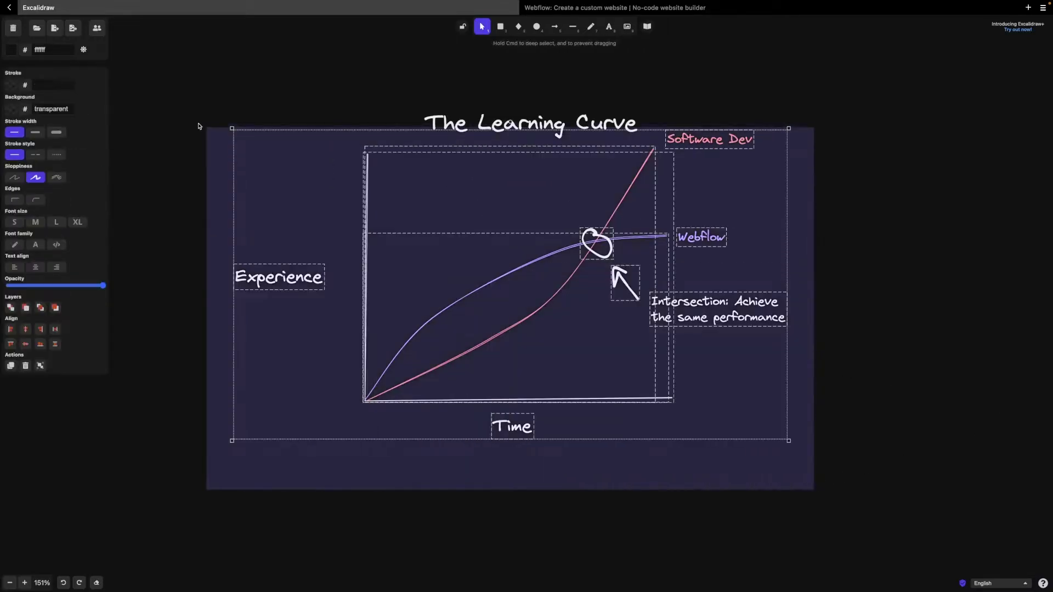
key(Delete)
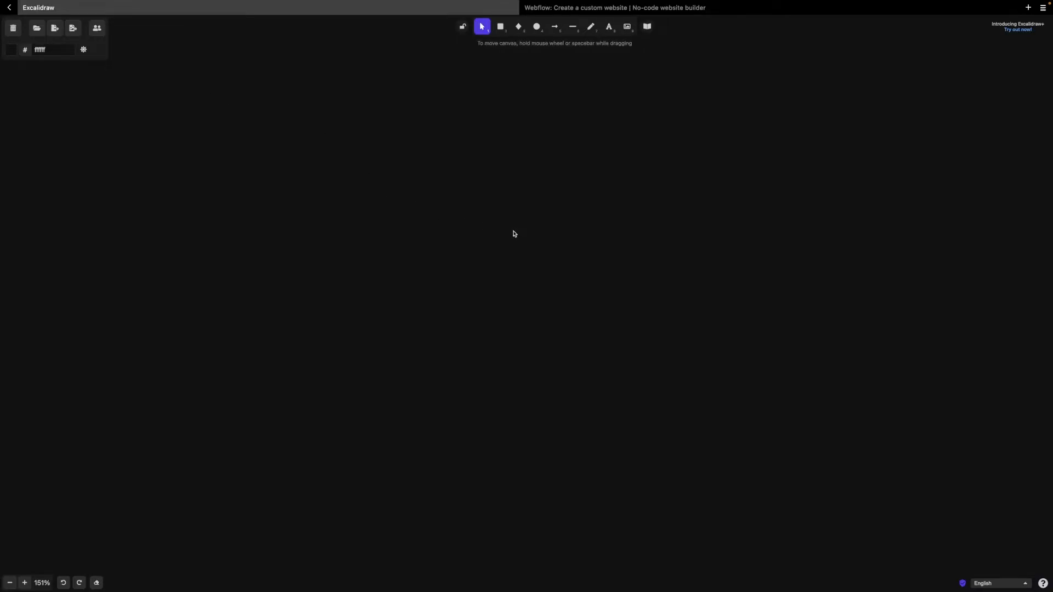
Step: Draw a seesaw from a hatched triangle filled with fab005 and a long thin rectangle of the same fill resting on its tip
key(7)
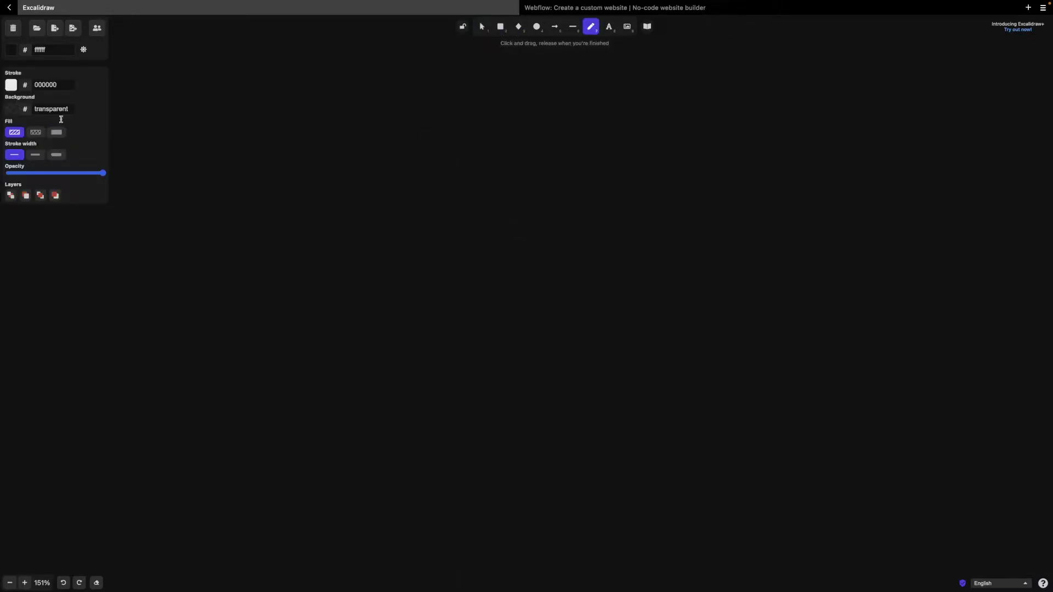
key(6)
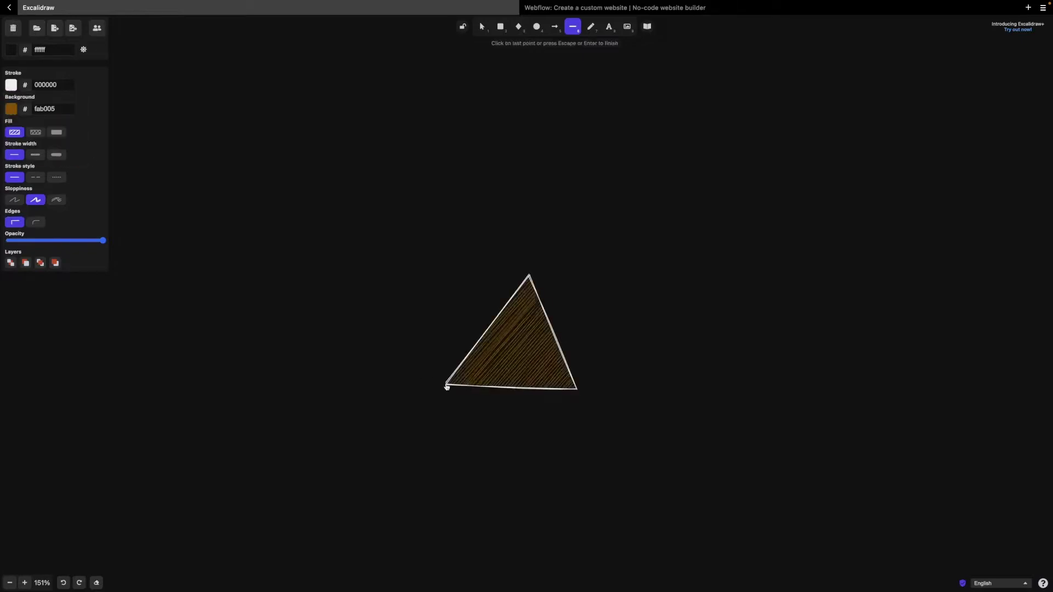
click(449, 385)
key(2)
drag(240, 248, 847, 265)
drag(543, 256, 527, 262)
Step: Place a hatched rectangle filled with fa5252 on the beam's left end and label it "Learn Webflow"
key(2)
drag(224, 207, 366, 249)
key(Return)
text(Learn Webflow)
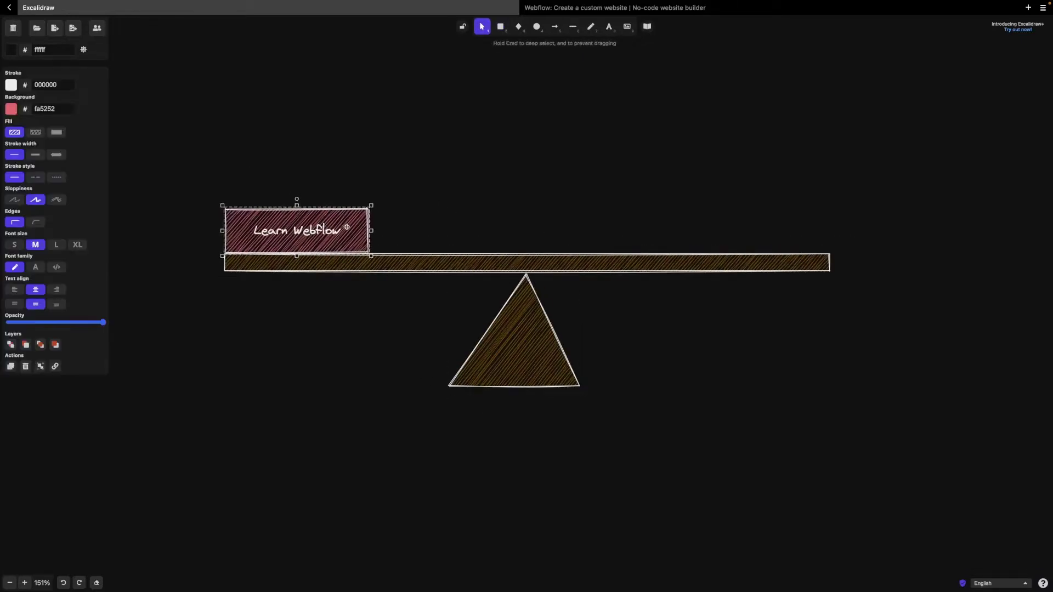
Step: Add the label "Time" below the beam's left end and color it red
double_click(237, 367)
text(Time)
click(238, 367)
click(12, 85)
click(54, 110)
Step: Copy the Time label to below the beam's right end, change its text to "Money" and color it green
drag(243, 367, 803, 367)
double_click(804, 367)
text(Money)
click(12, 85)
click(660, 419)
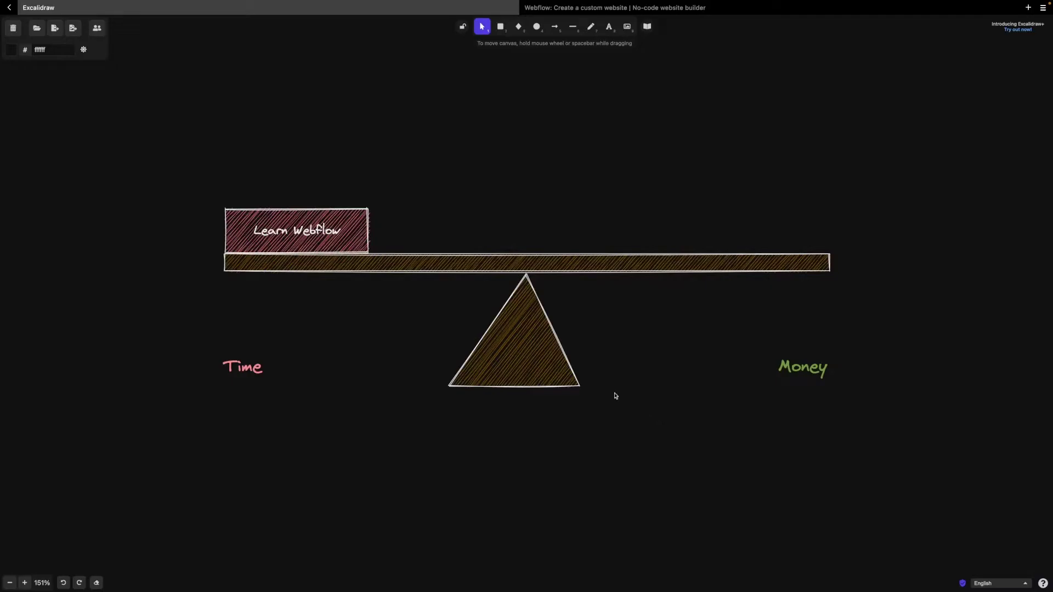
Step: Rotate the beam and the Learn Webflow box together so the Time end sinks and the Money end rises
click(369, 268)
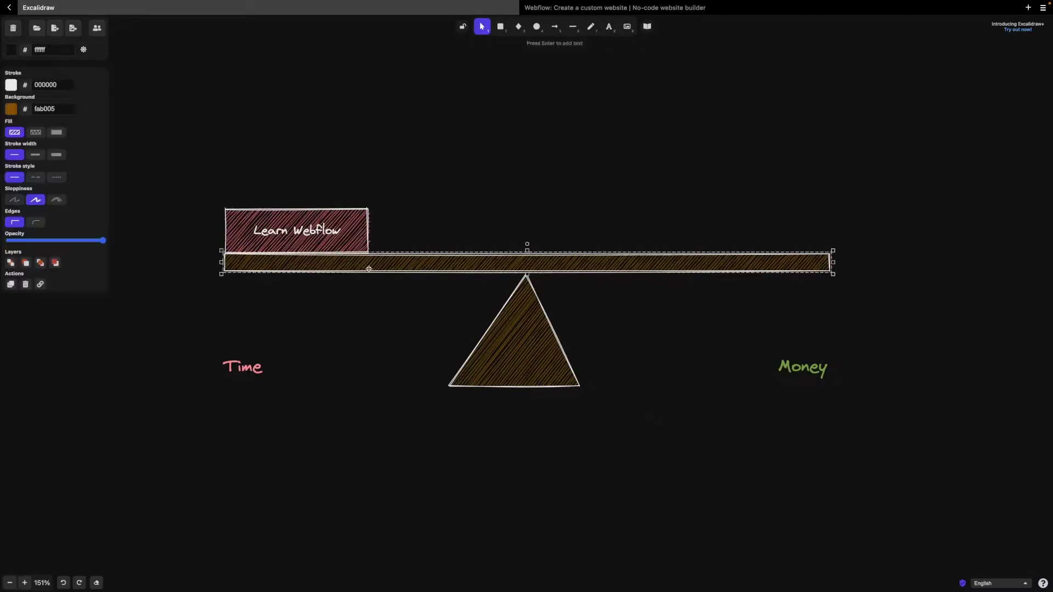
shift+click(322, 237)
mouse_move(528, 199)
mouse_down()
mouse_move(517, 197)
mouse_move(536, 203)
mouse_move(521, 208)
mouse_up()
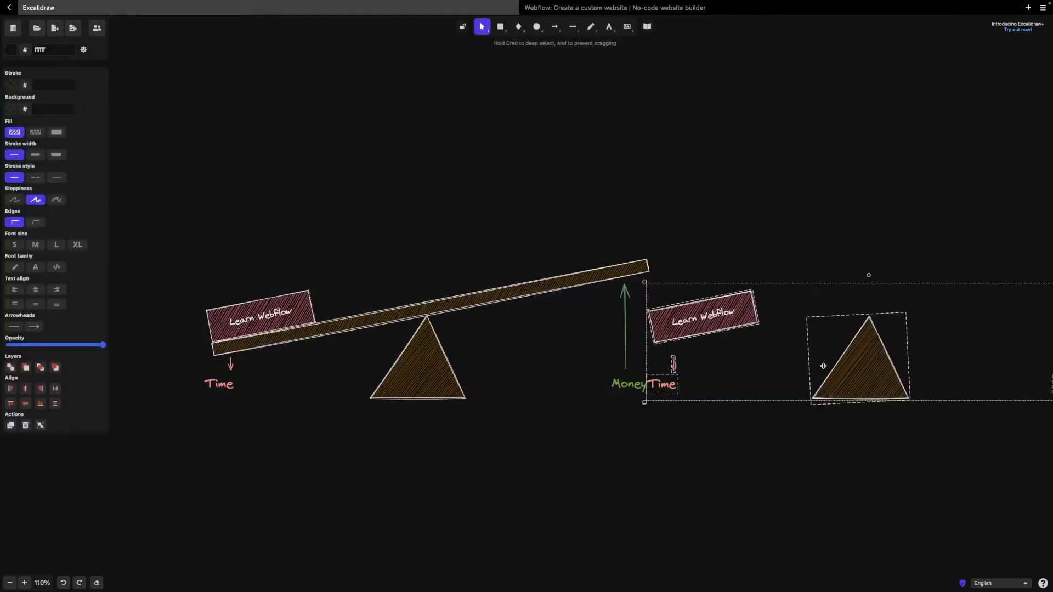
Step: Duplicate the whole seesaw to the right of the original and relabel the copy's box "Learn Software Dev"
drag(865, 353, 771, 324)
scroll(527, 296, right, 5)
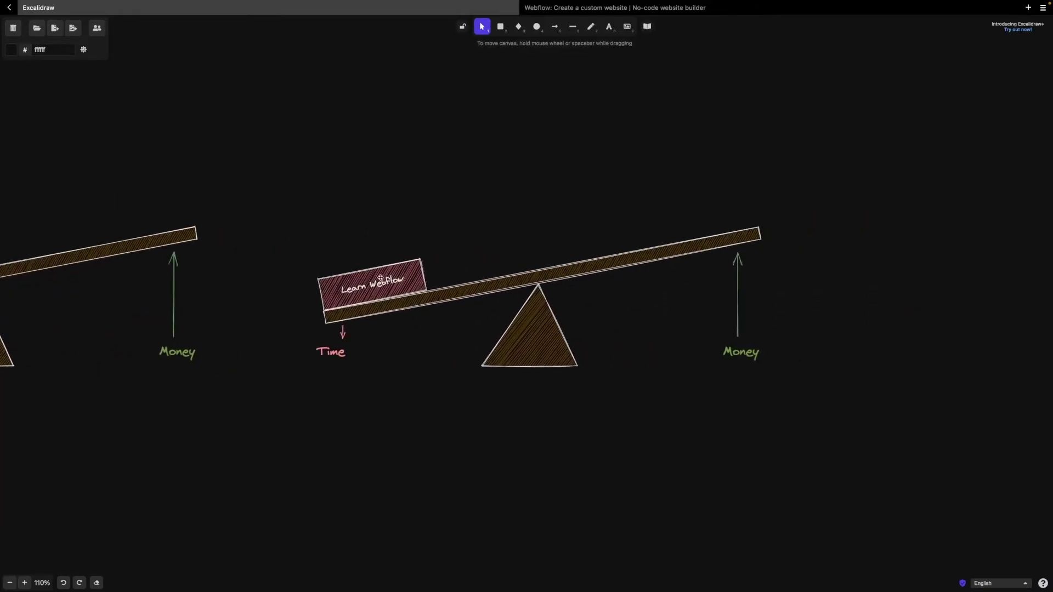
double_click(373, 283)
text(Software Dev)
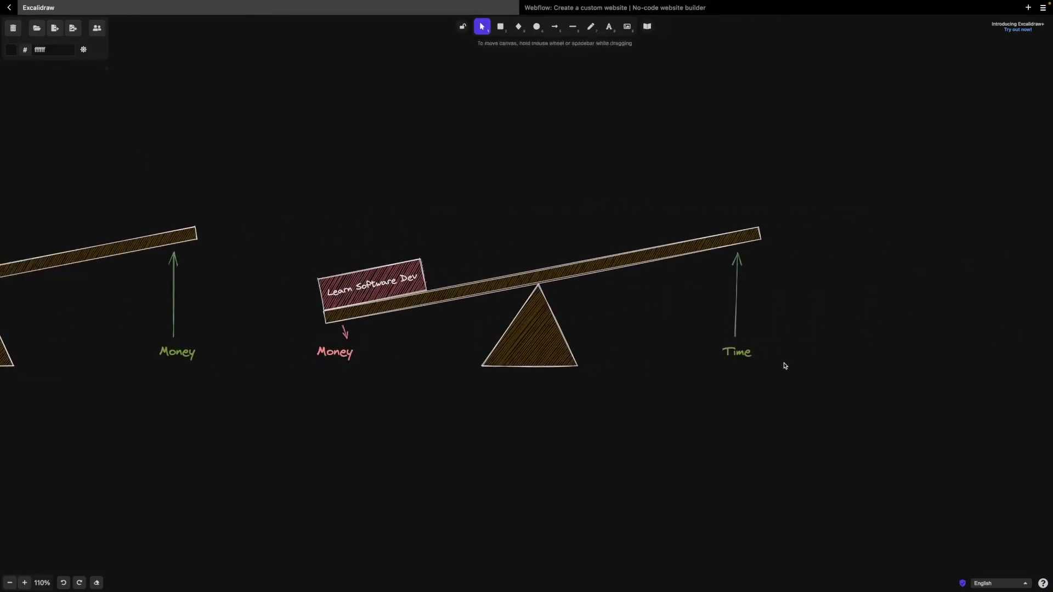
Step: Color the Money label and the small arrow above it green (5c940d) in the Learn Software Dev seesaw
click(736, 340)
click(345, 353)
shift+click(342, 333)
click(11, 84)
click(43, 133)
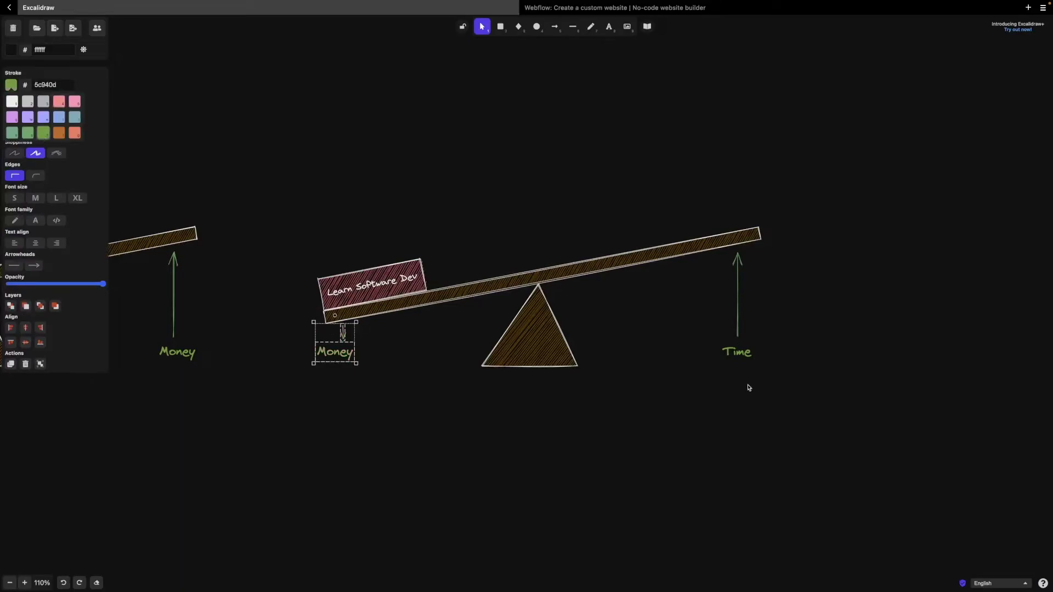
Step: Color the Time label and the long arrow above it red in the Learn Software Dev seesaw
drag(767, 386, 705, 242)
click(737, 296)
click(11, 84)
click(59, 102)
click(736, 353)
click(11, 85)
click(59, 101)
click(630, 445)
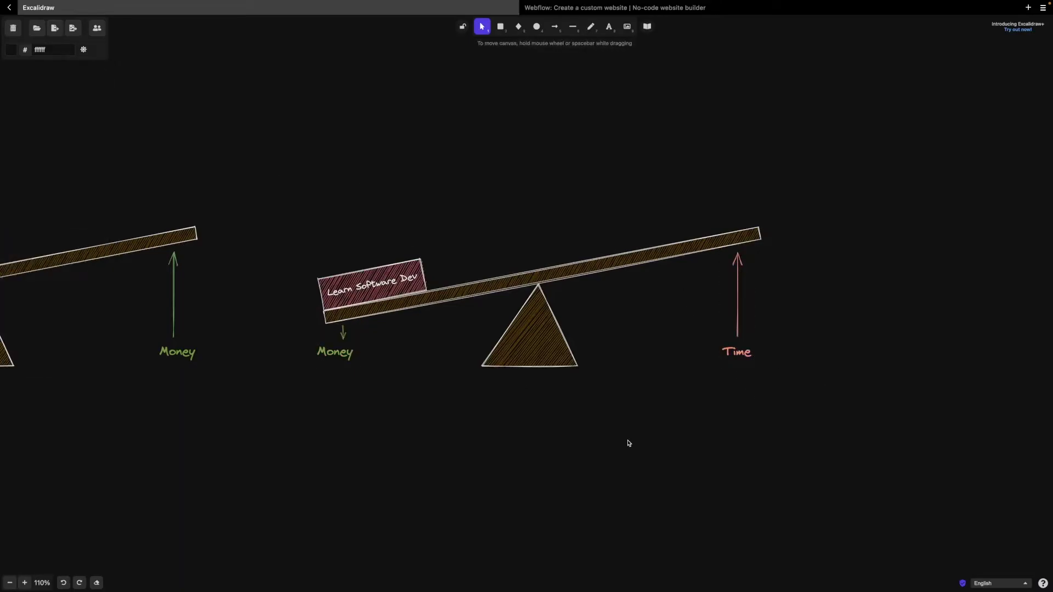
Step: Switch to the personal portfolio website and look through its introduction, experience and projects sections
scroll(585, 329, up, 5)
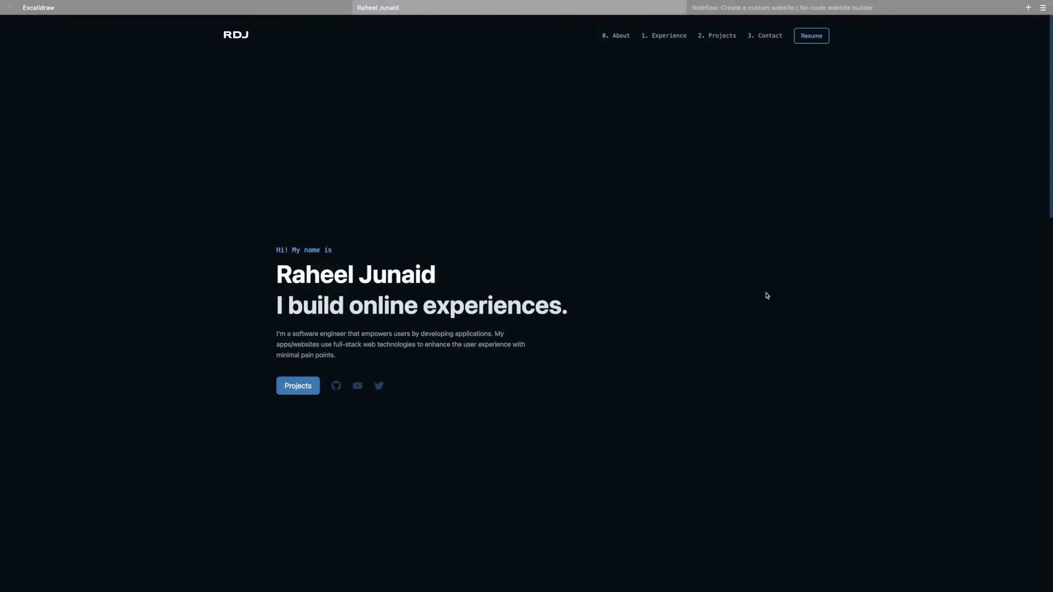
scroll(778, 283, down, 5)
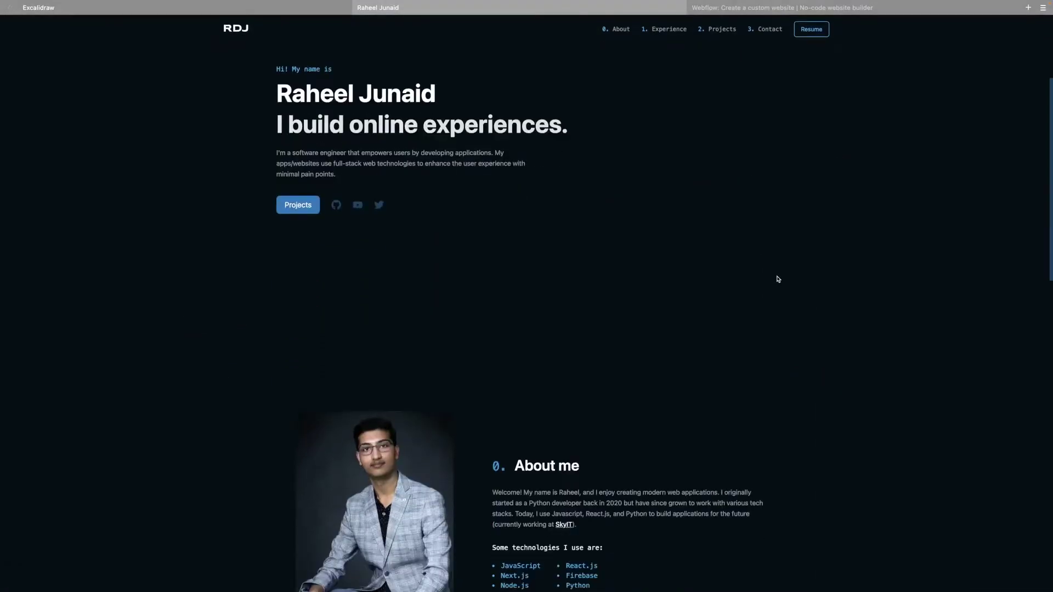
scroll(779, 279, down, 10)
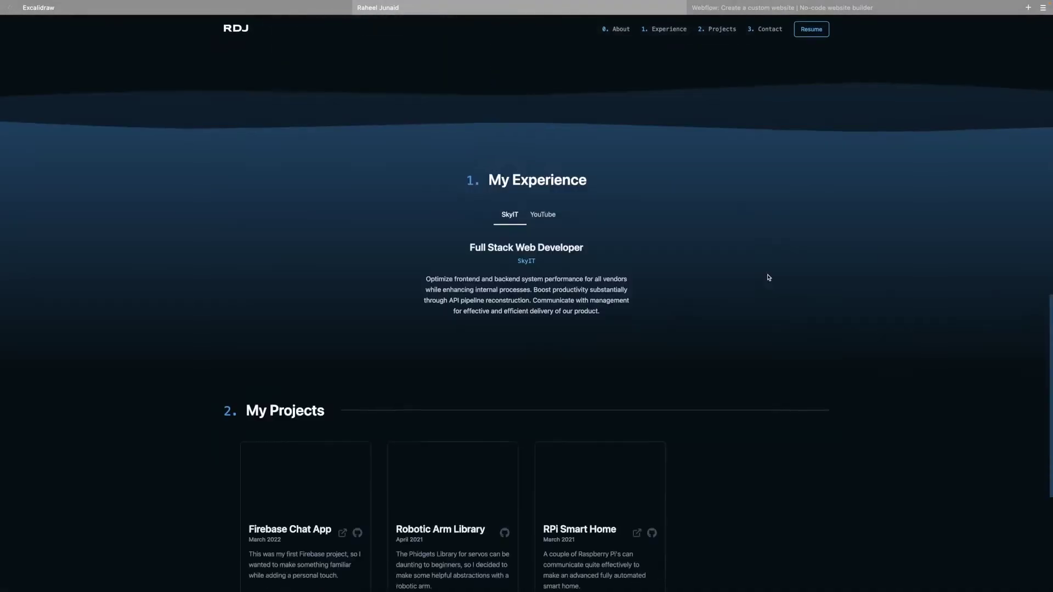
scroll(630, 242, down, 4)
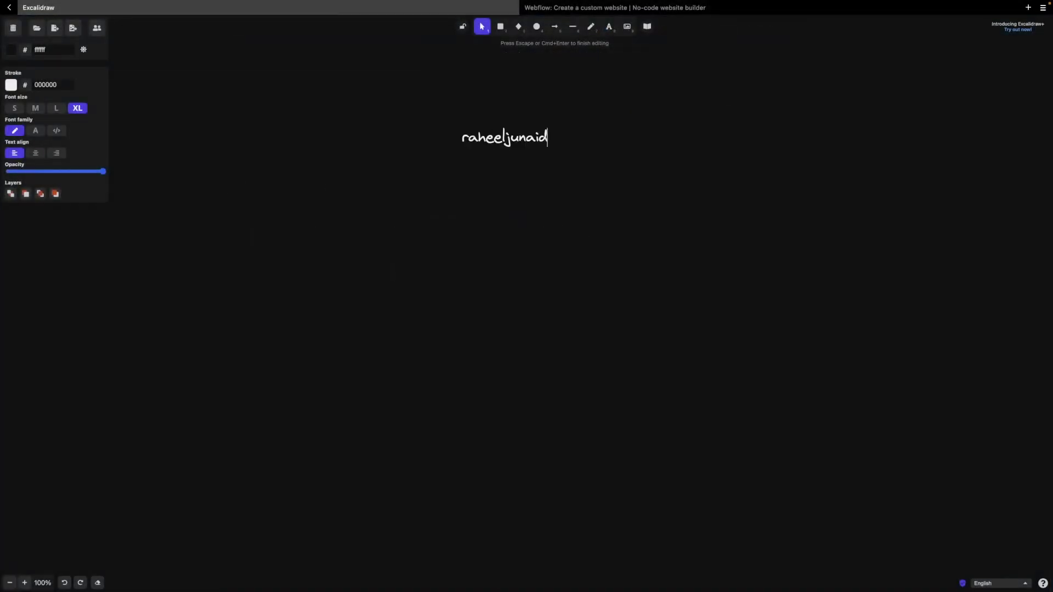
Step: Write the portfolio site's list: Hosted for free on Vercel, CMS powered for free by Contentful, Developed for free "by me", Analyzed for free by Google Analytics
text(Contentful)
key(Return)
text(- Developed)
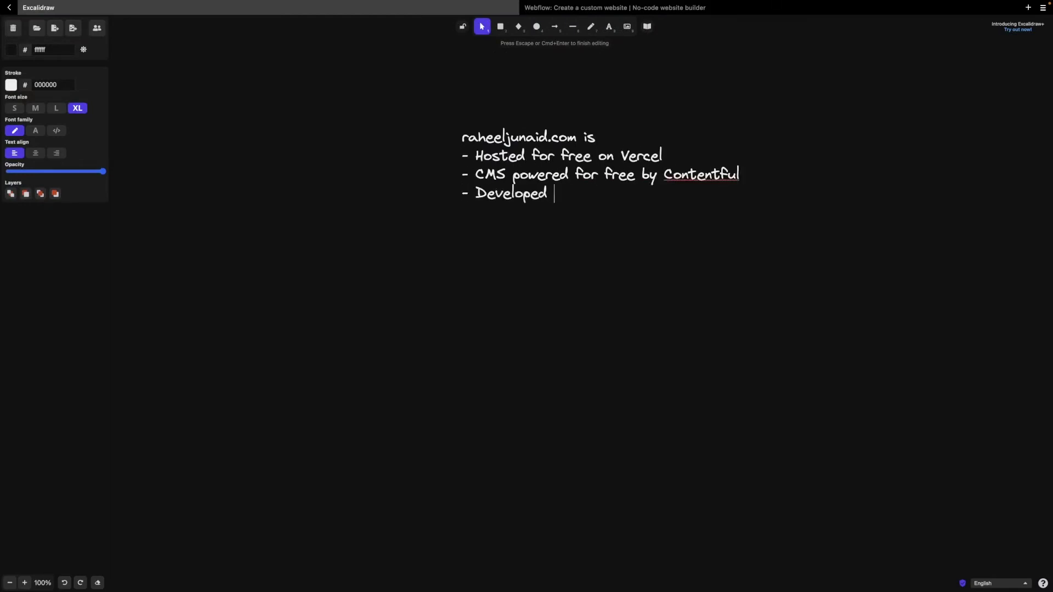
text(lytics)
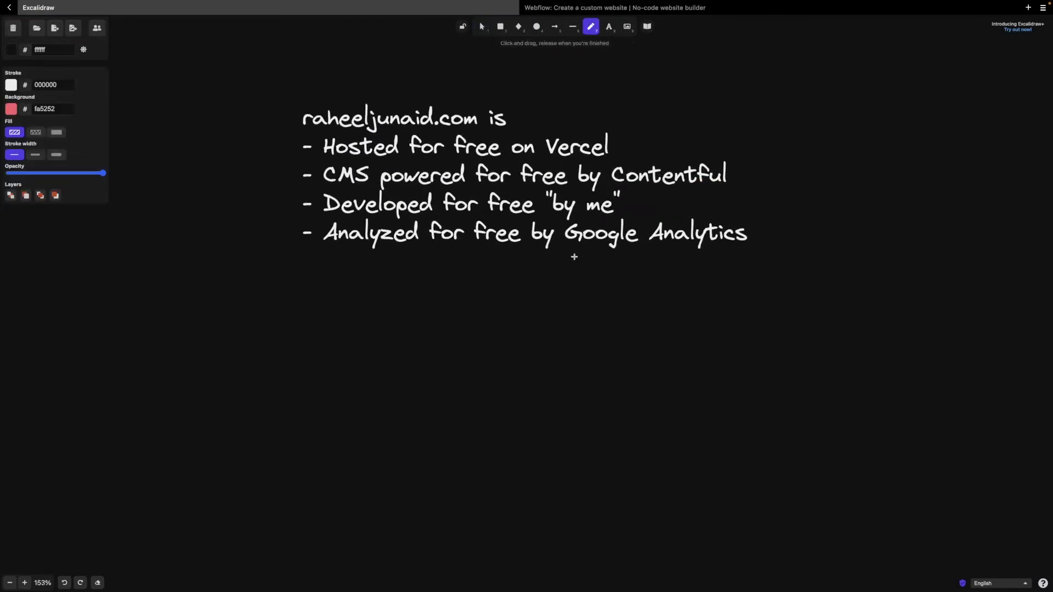
text(v)
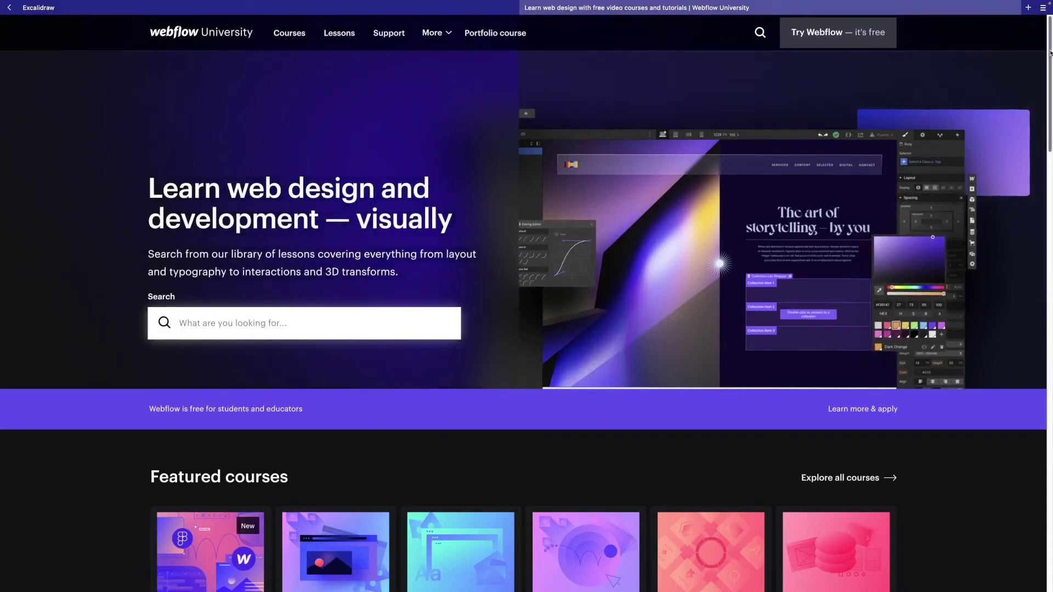
Step: Look through the Webflow University home page and the design section of Webflow's Ecommerce Website Builder page
drag(1051, 53, 1048, 477)
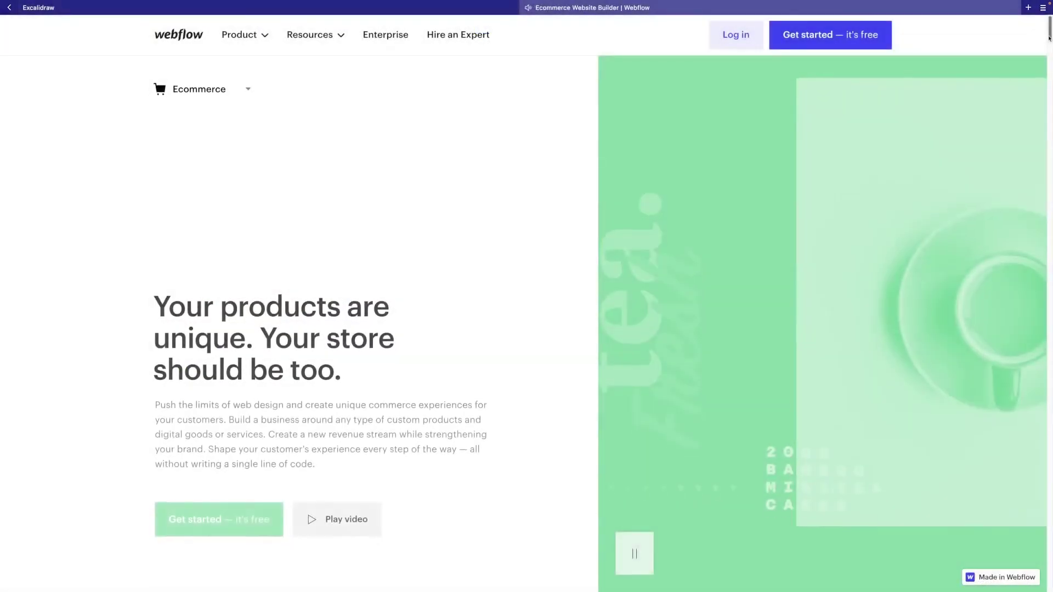
drag(1050, 29, 1044, 159)
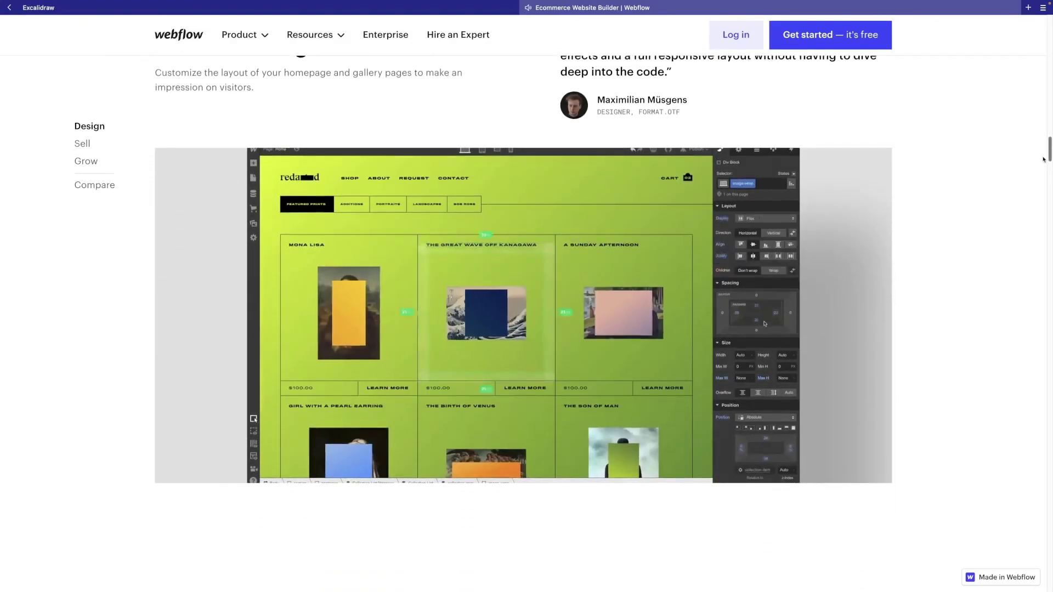
drag(1044, 159, 1044, 177)
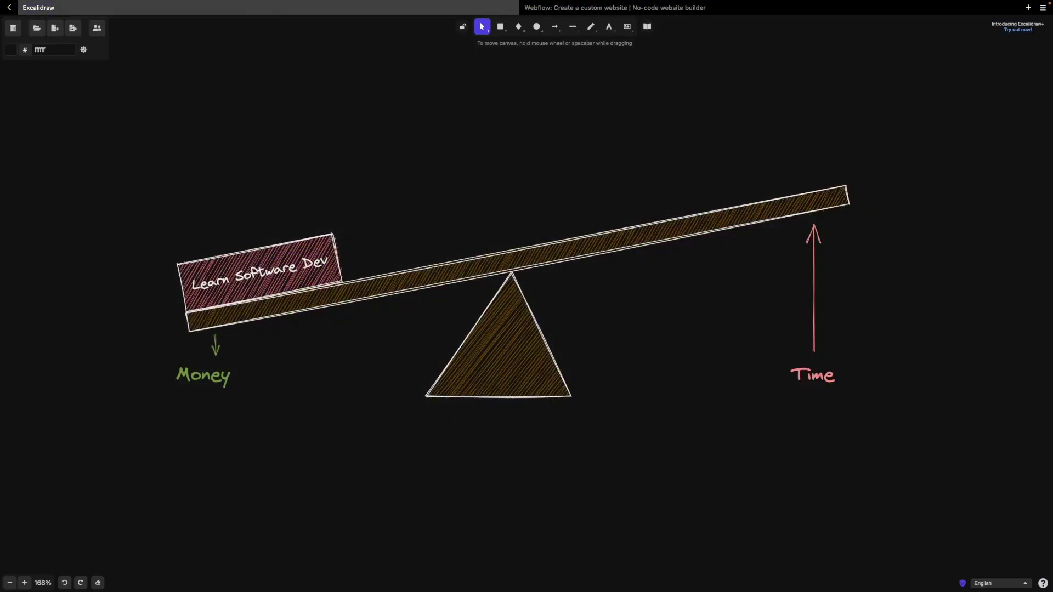